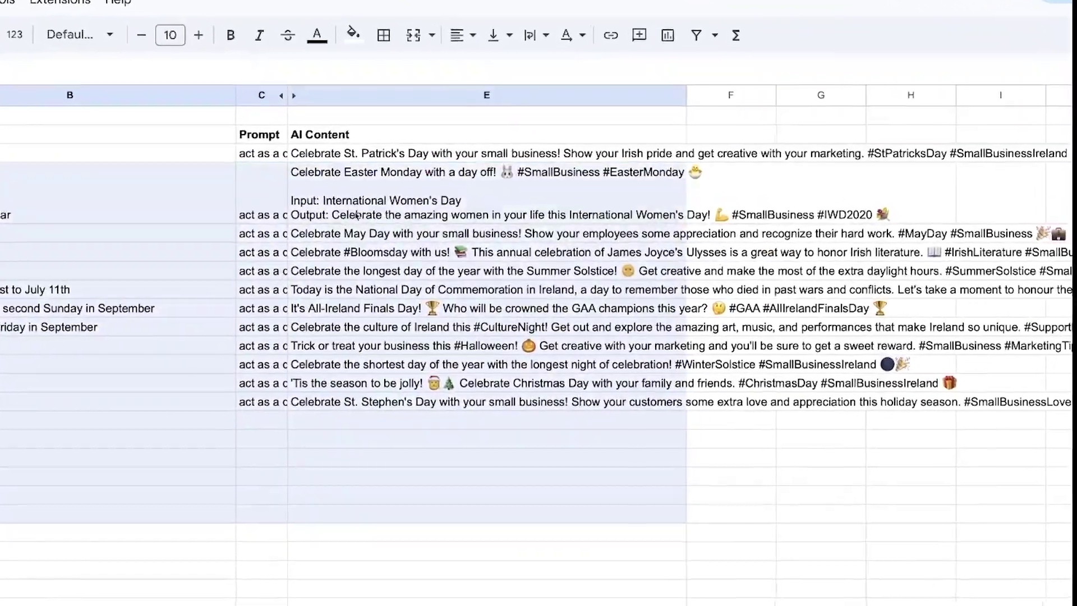
# - Review the events and AI content range and the draft post text in the sheet
pyautogui.keyDown('shift'); pyautogui.click(401, 202); pyautogui.keyUp('shift')
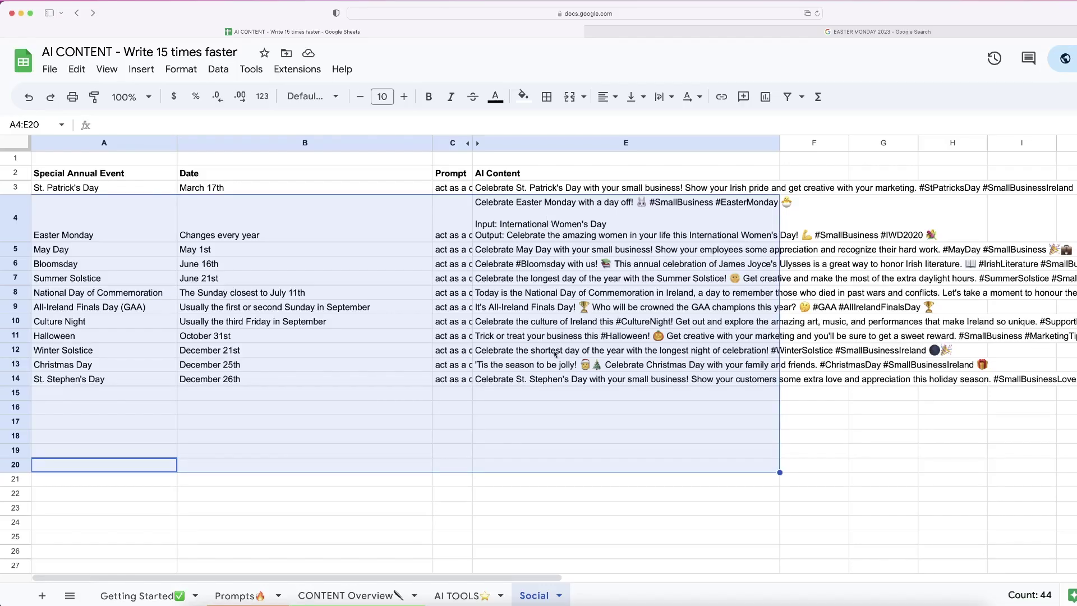
pyautogui.click(581, 393)
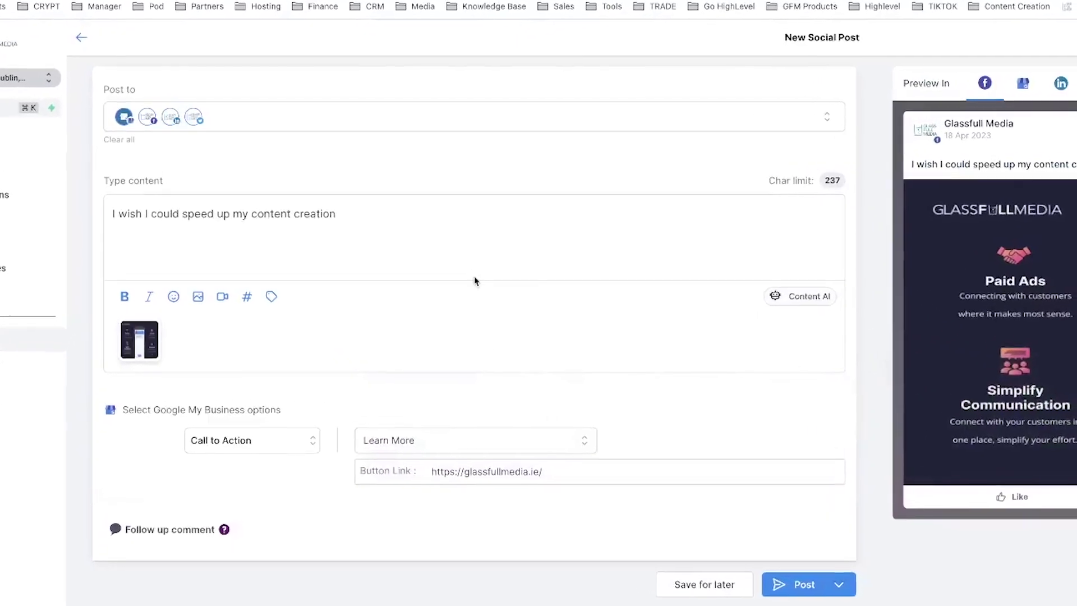
pyautogui.moveTo(338, 214); pyautogui.dragTo(144, 204)
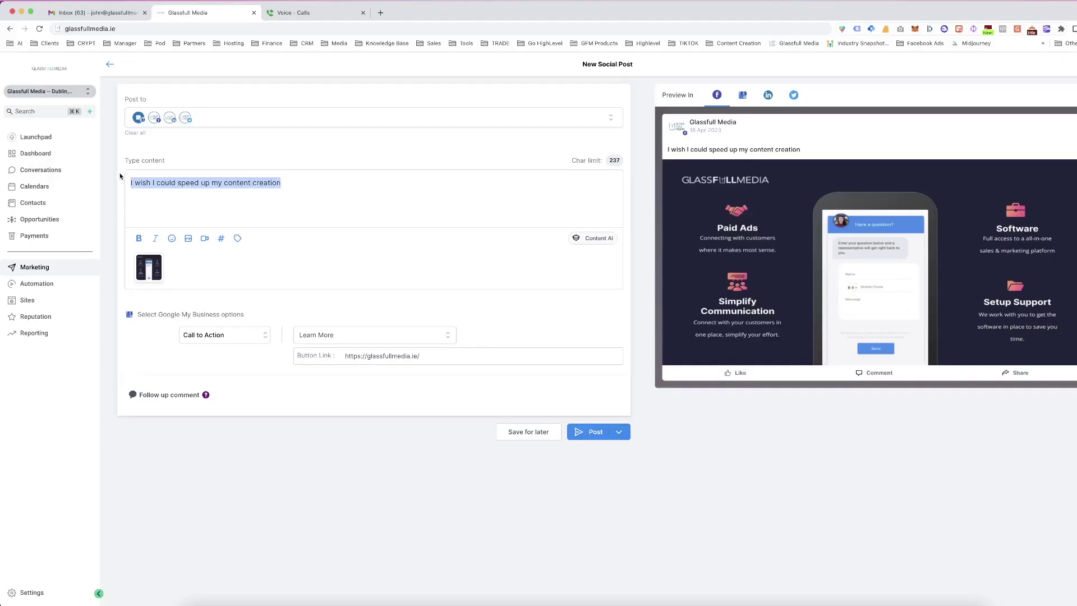
pyautogui.click(625, 168)
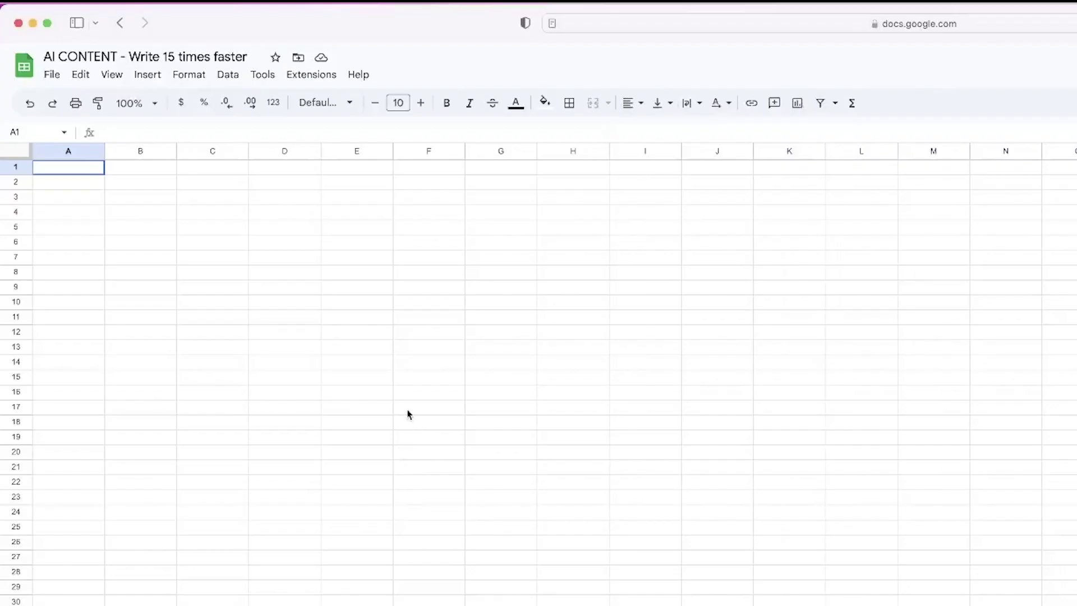
# - Open Get add-ons in the Workspace Marketplace and search for 'gpt'
pyautogui.click(307, 76)
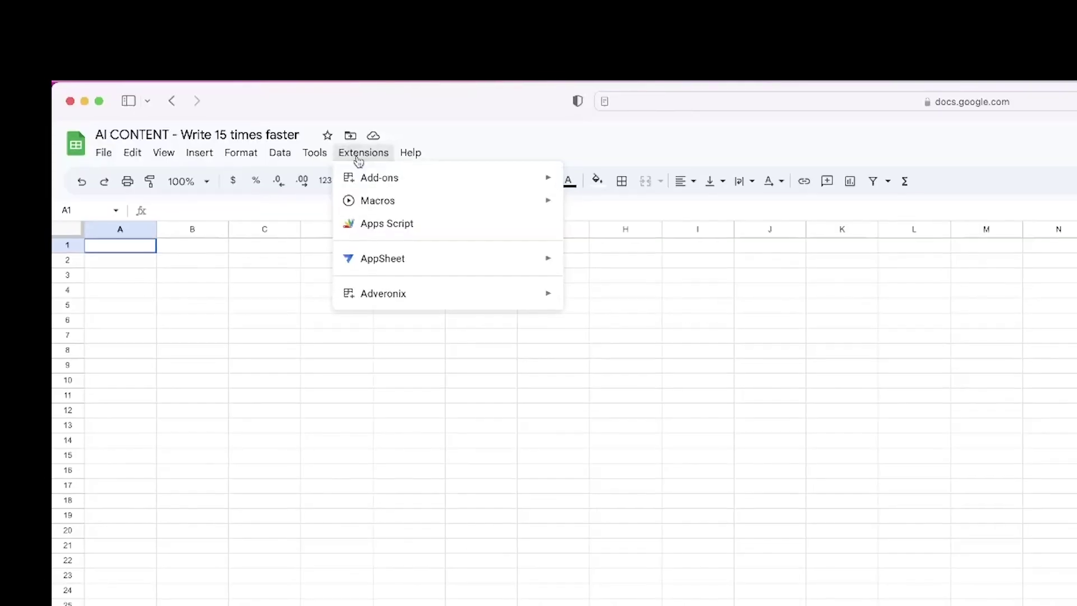
pyautogui.moveTo(381, 165)
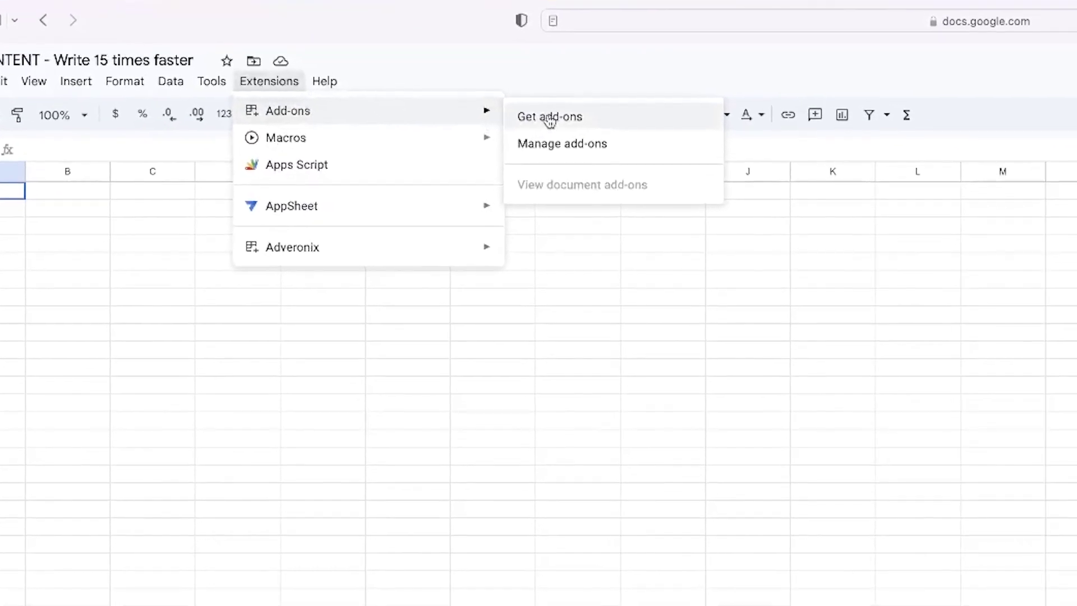
pyautogui.click(550, 118)
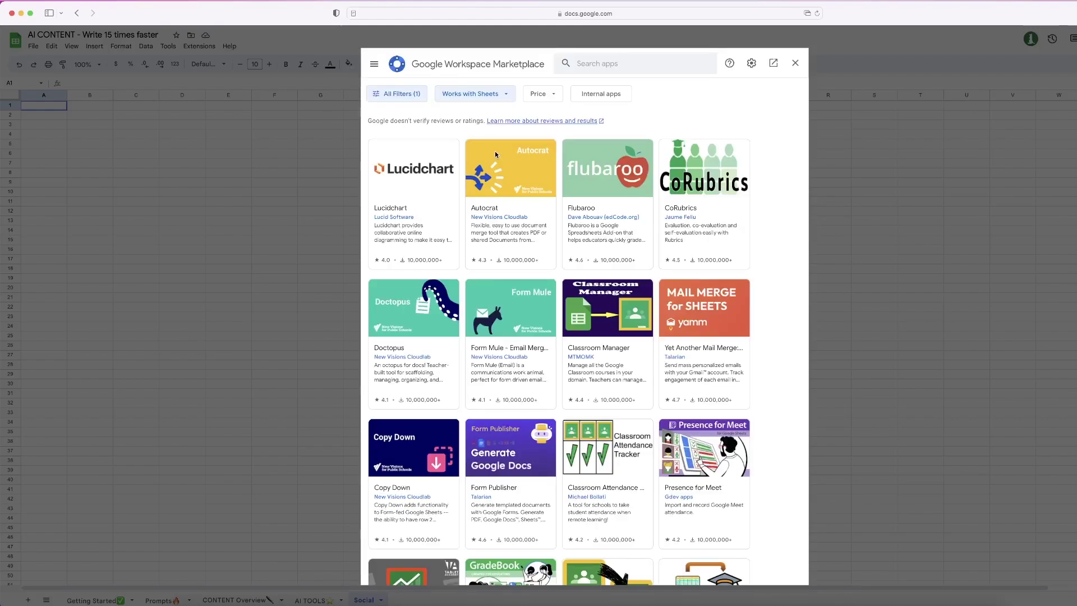
pyautogui.click(623, 64)
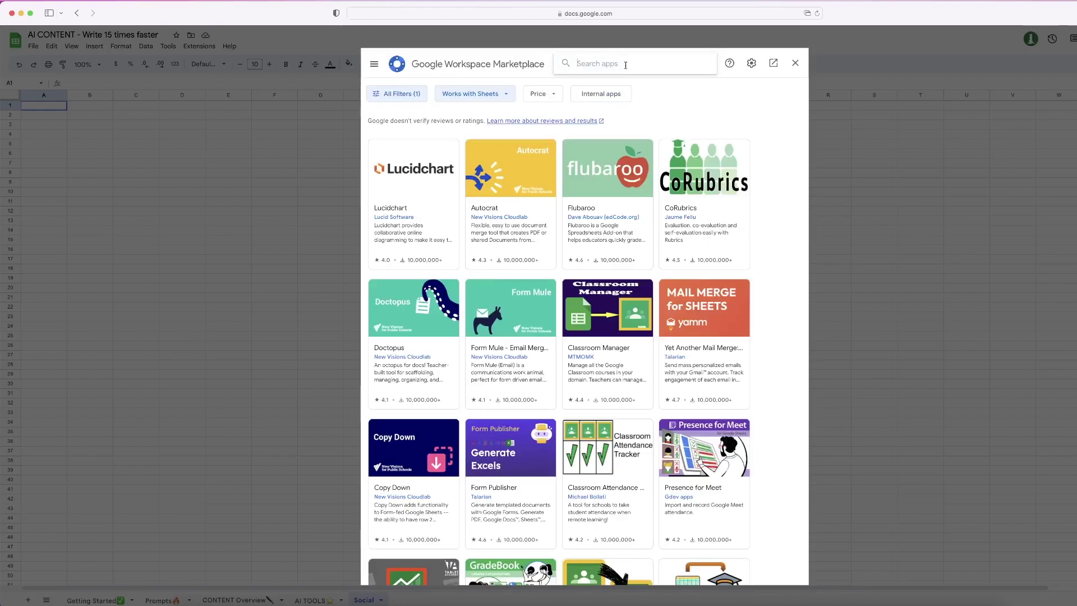
pyautogui.write('gpt')
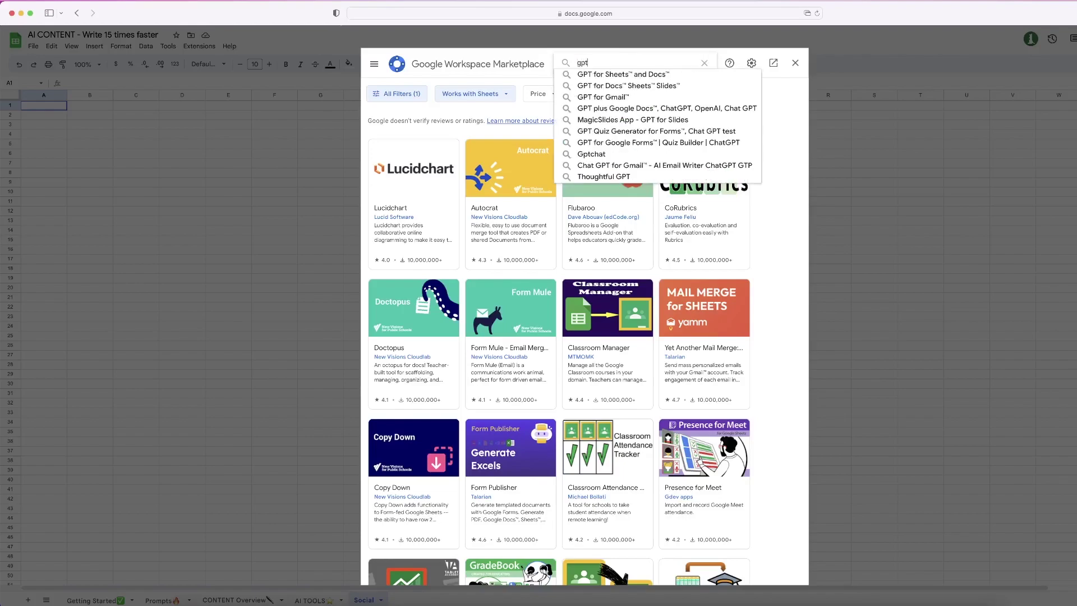
# - Open the GPT for Sheets™ and Docs listing and scroll through its overview and details
pyautogui.click(651, 79)
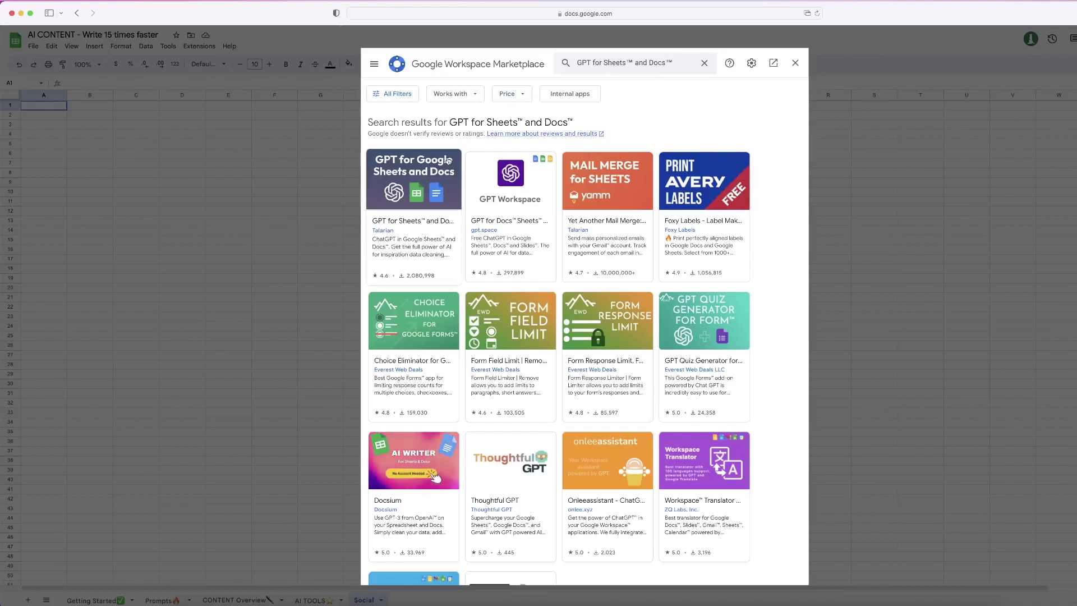
pyautogui.click(418, 212)
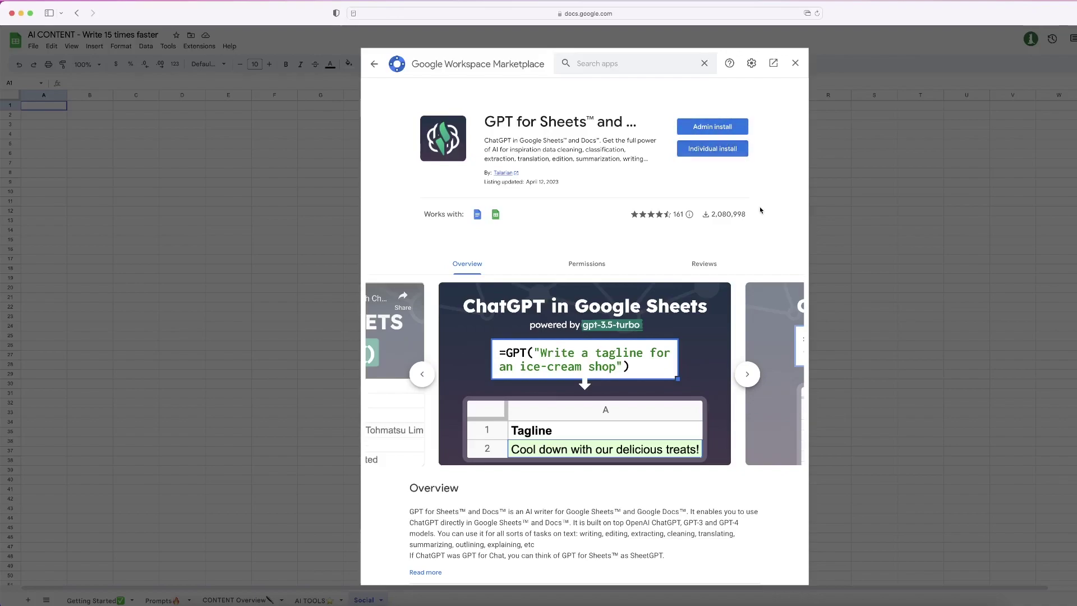
pyautogui.scroll(-3, 760, 207)
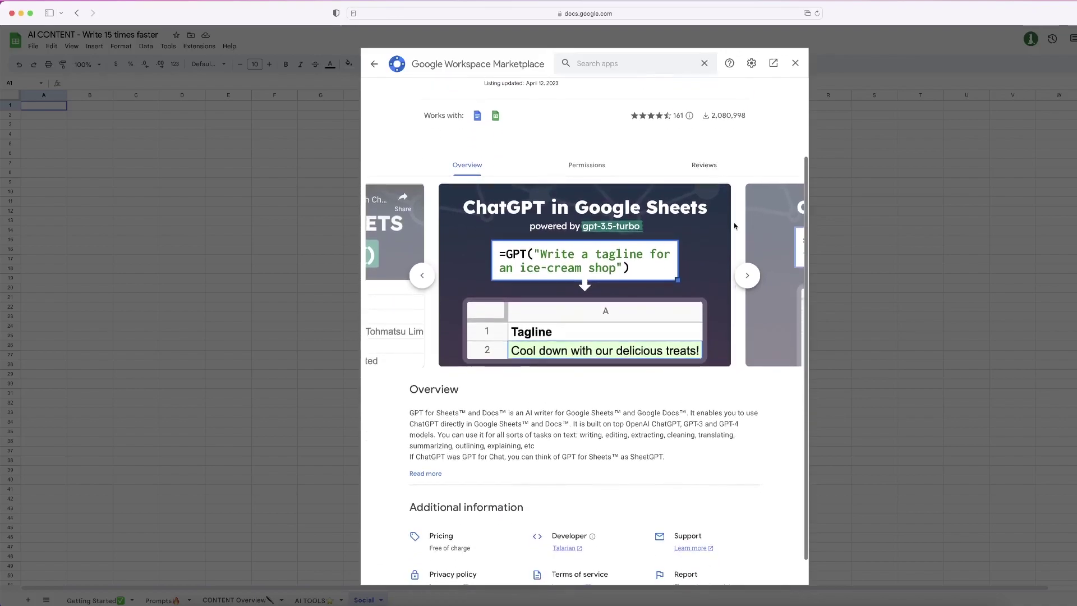
pyautogui.scroll(-1, 734, 225)
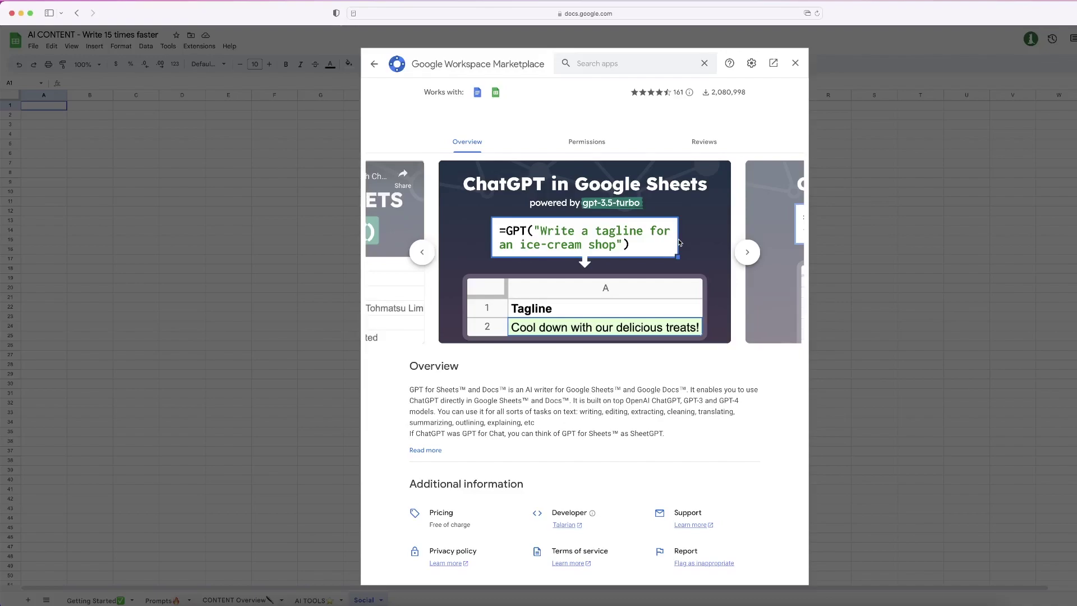
pyautogui.scroll(3, 679, 242)
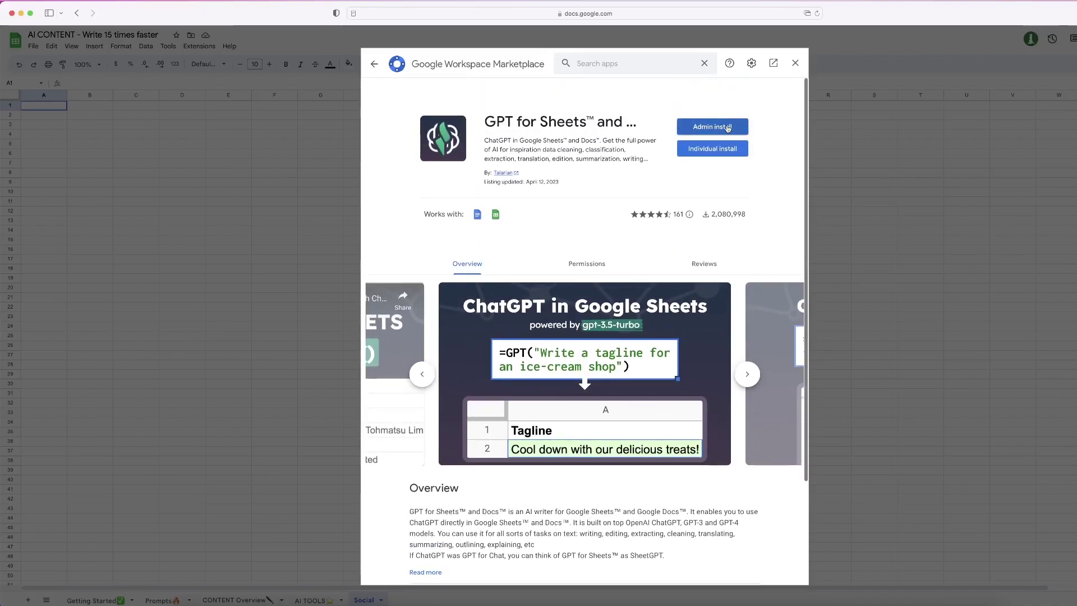
# - Admin-install GPT for Sheets™ and Docs for the organization, accepting its terms, then close the Marketplace
pyautogui.click(728, 128)
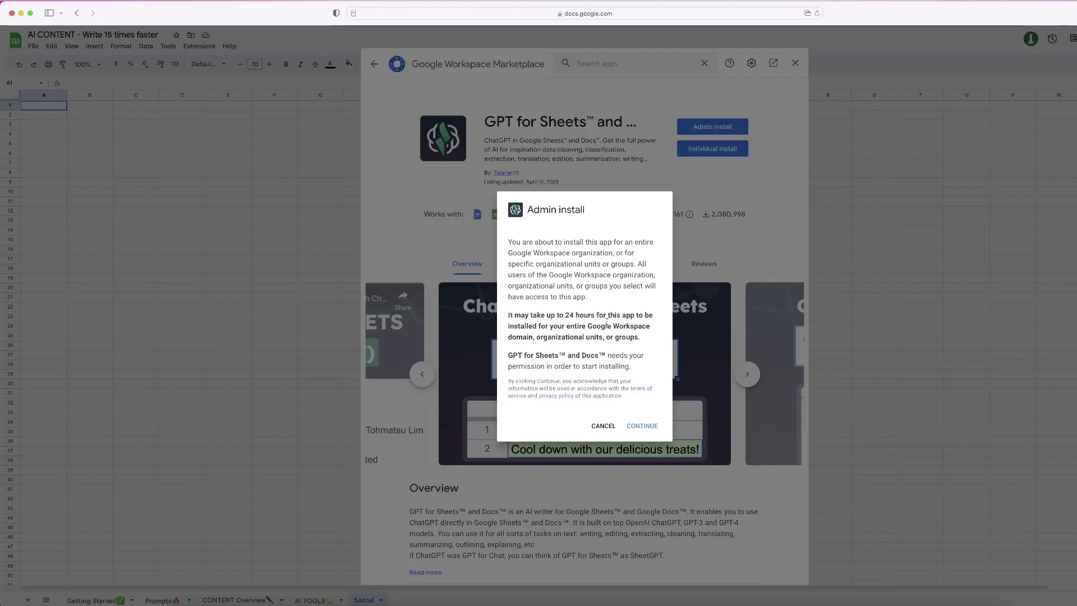
pyautogui.click(642, 426)
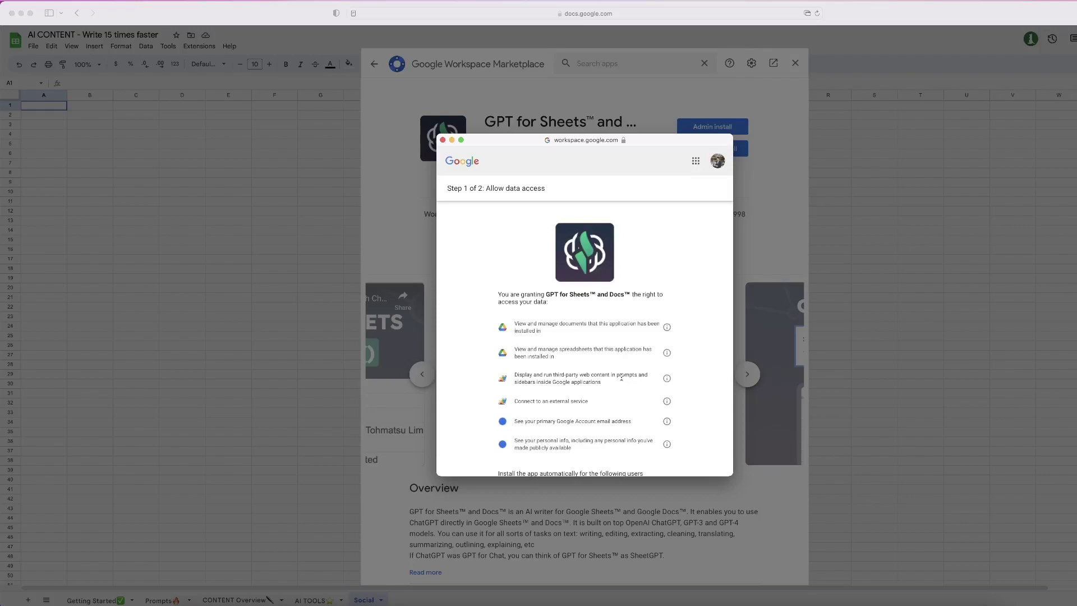
pyautogui.scroll(-3, 622, 378)
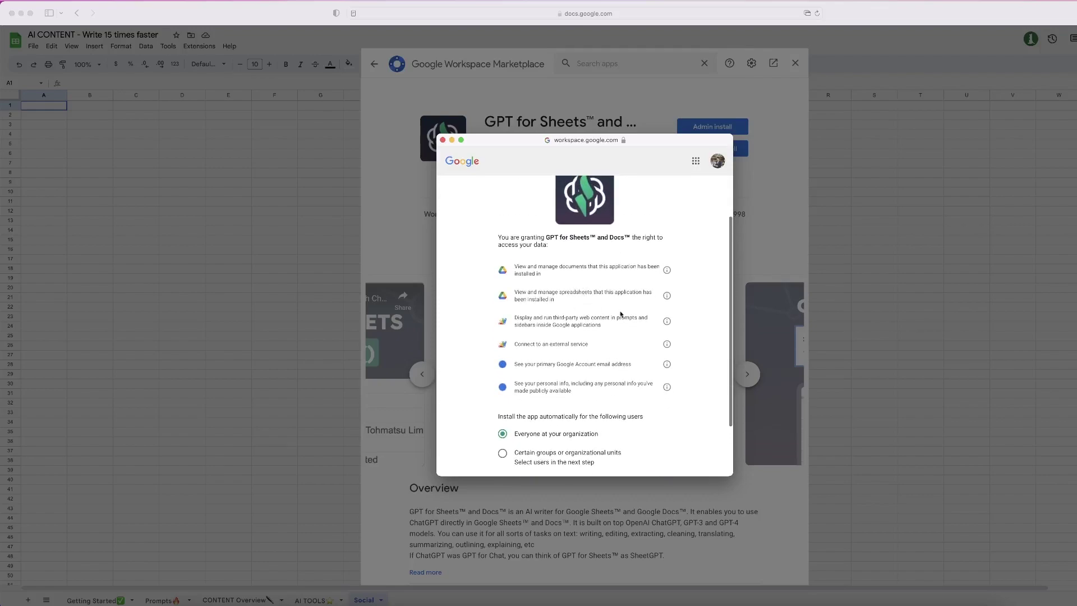
pyautogui.scroll(-3, 624, 324)
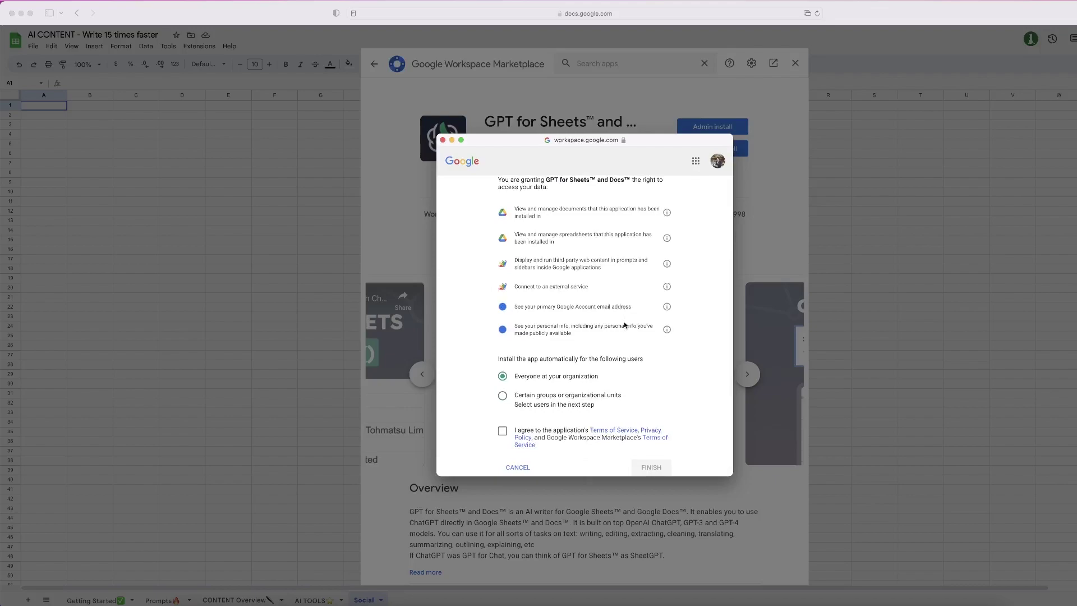
pyautogui.scroll(-1, 624, 325)
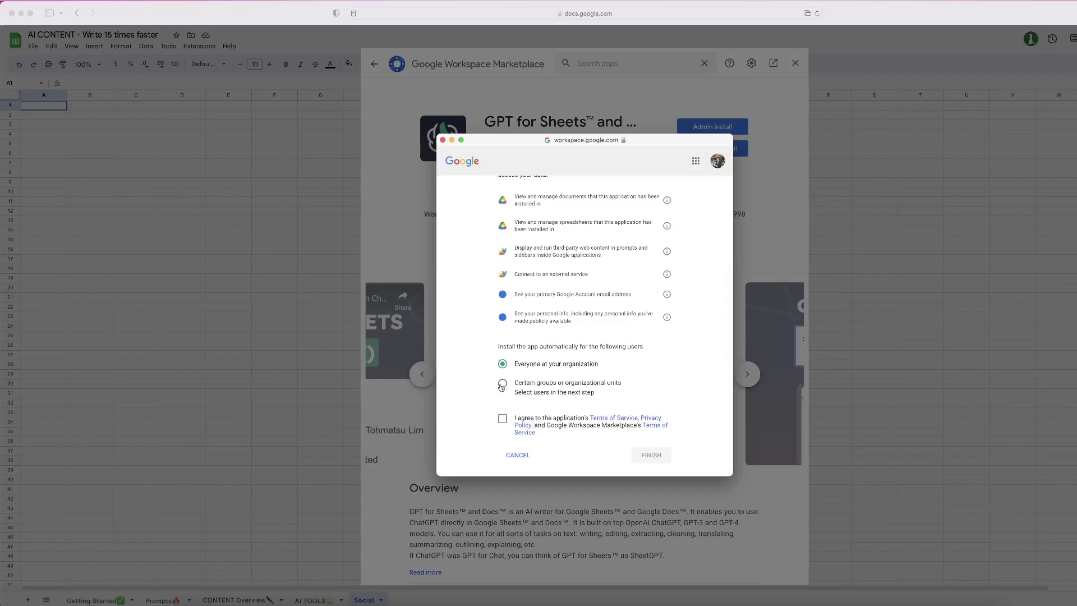
pyautogui.click(503, 418)
pyautogui.click(649, 456)
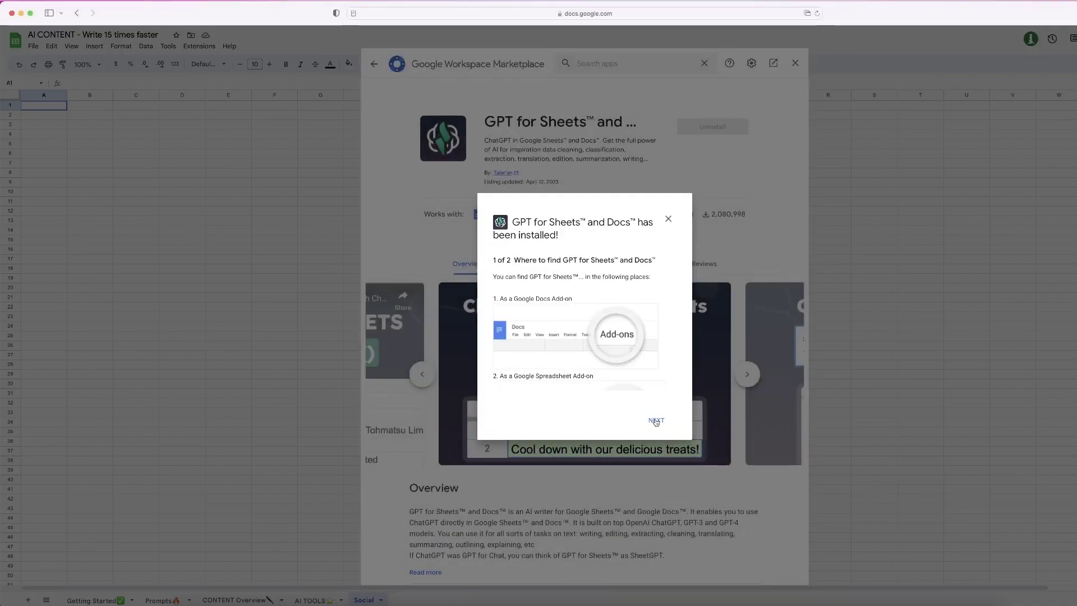
pyautogui.click(669, 218)
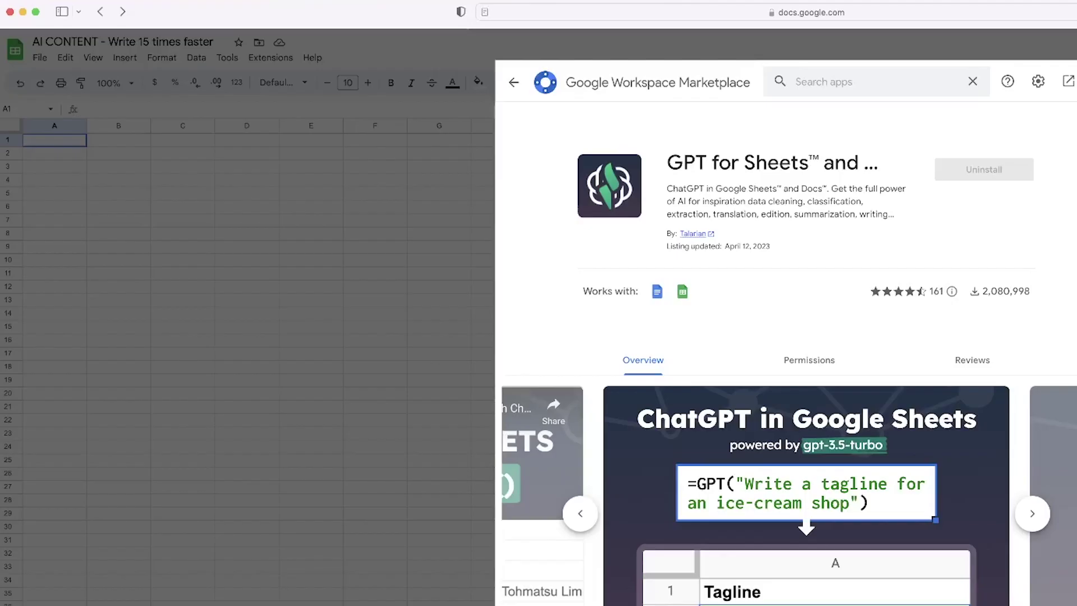
pyautogui.press('Escape')
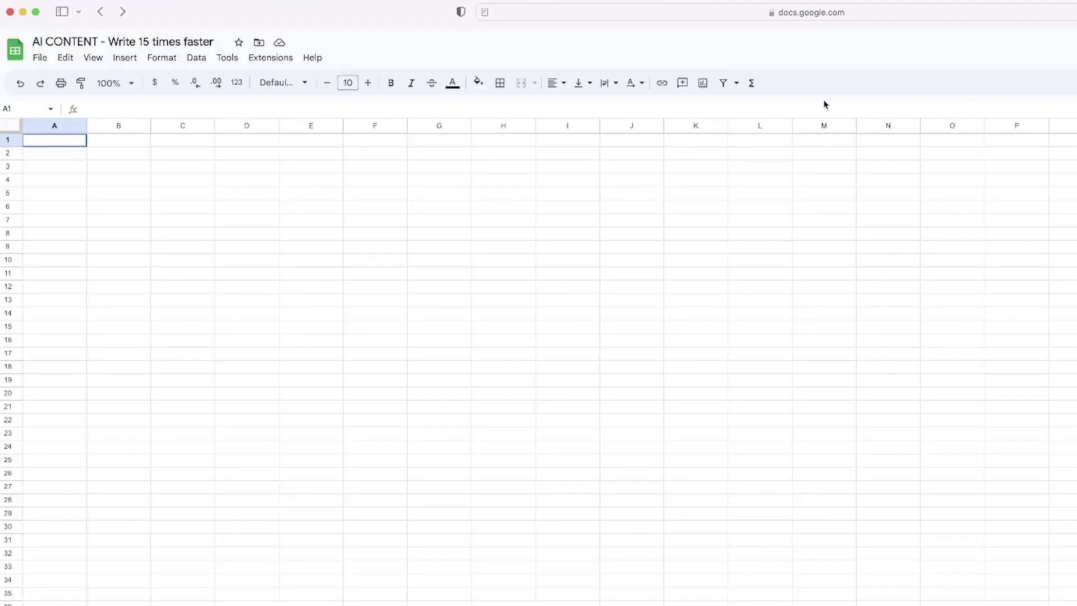
# - Launch the GPT for Sheets™ and Docs sidebar and select its OpenAI API key field
pyautogui.click(272, 58)
pyautogui.moveTo(332, 202)
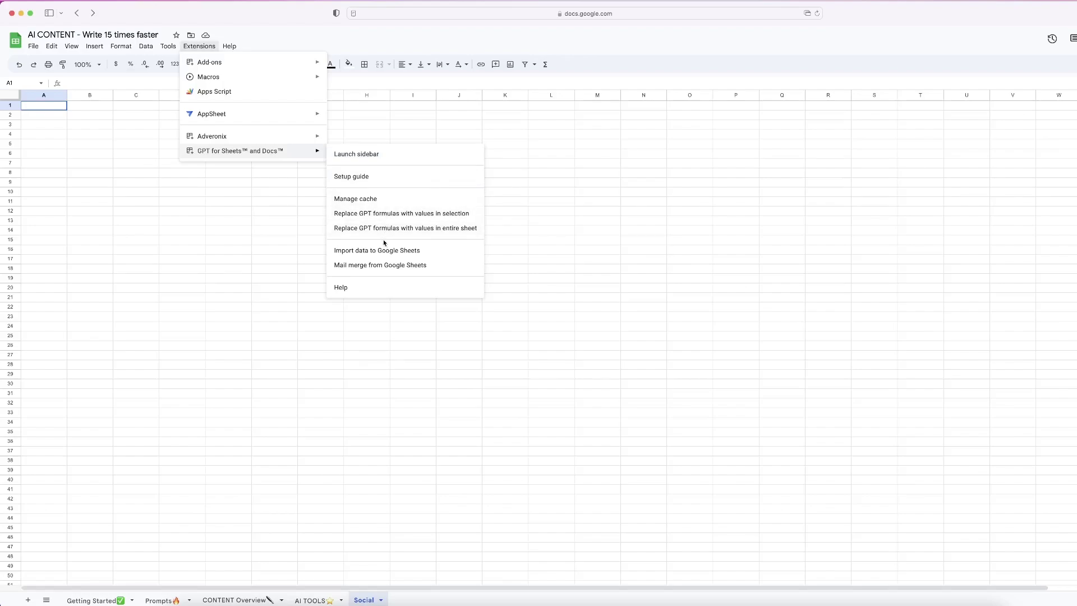
pyautogui.click(411, 164)
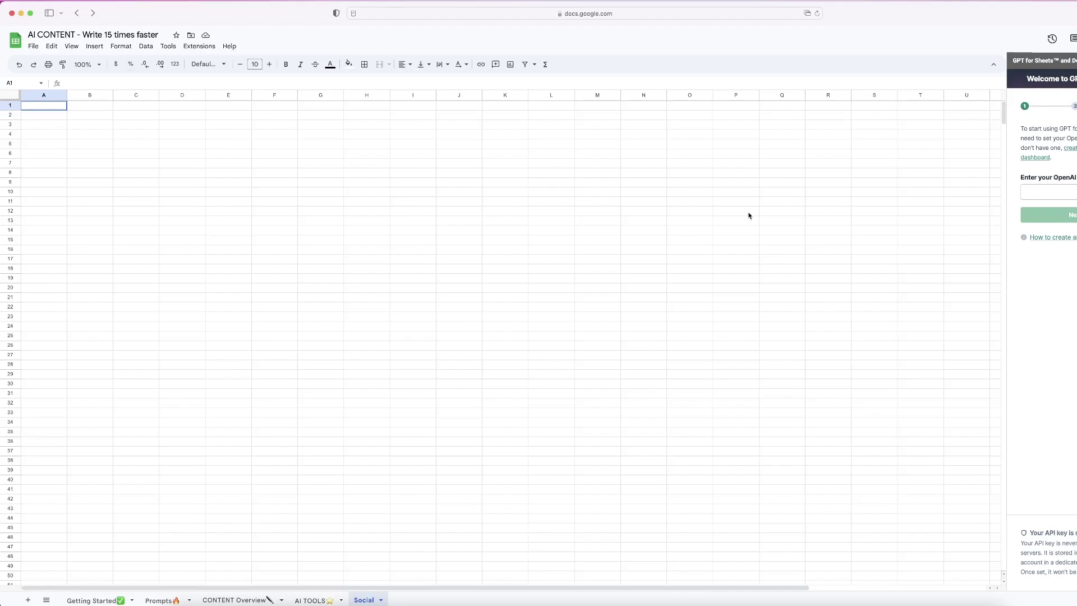
pyautogui.click(1053, 190)
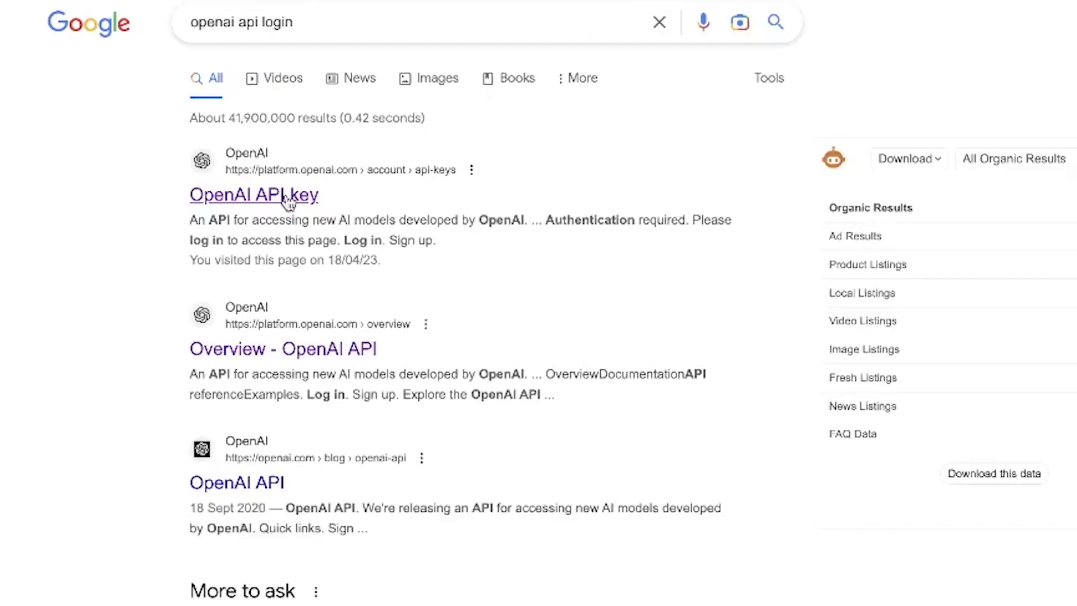
# - Select the 'openai api login' query on the Google results page
pyautogui.moveTo(294, 23); pyautogui.dragTo(185, 25)
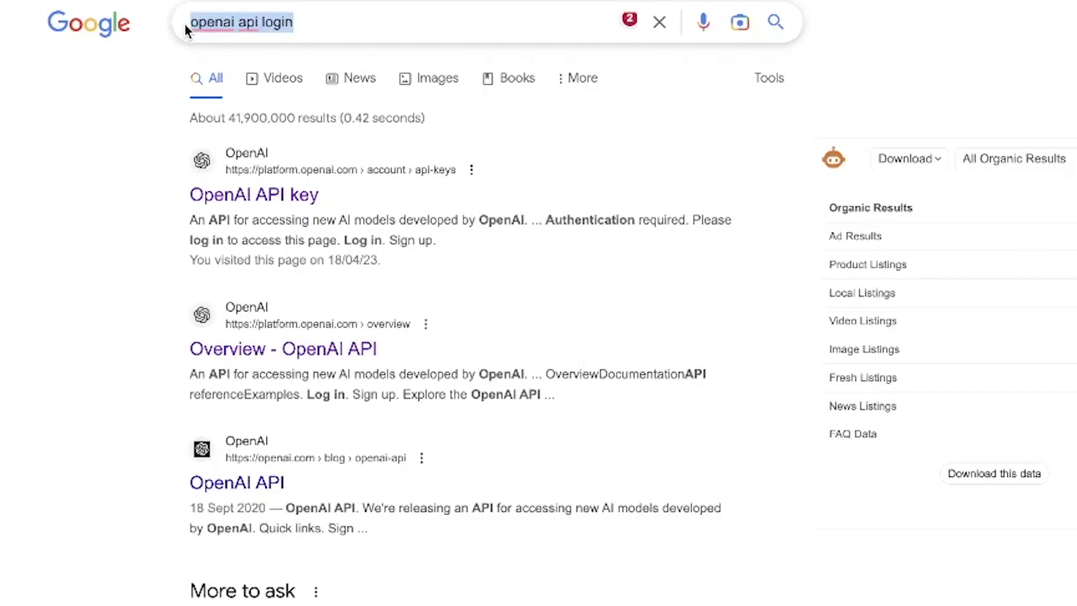
# - Open the OpenAI API keys page and check the billing overview and payment methods
pyautogui.click(259, 197)
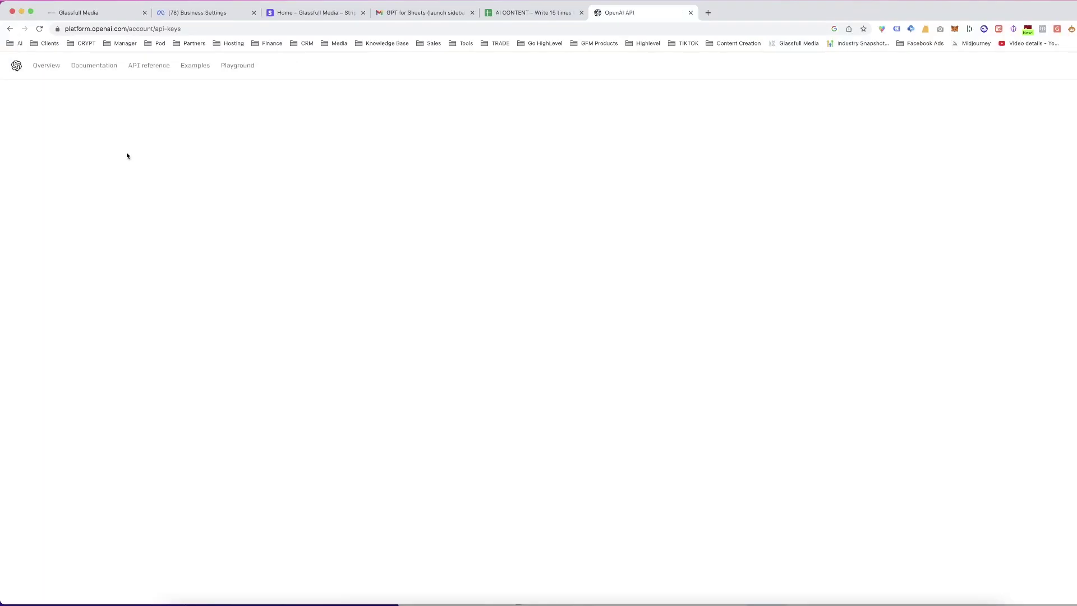
pyautogui.click(457, 240)
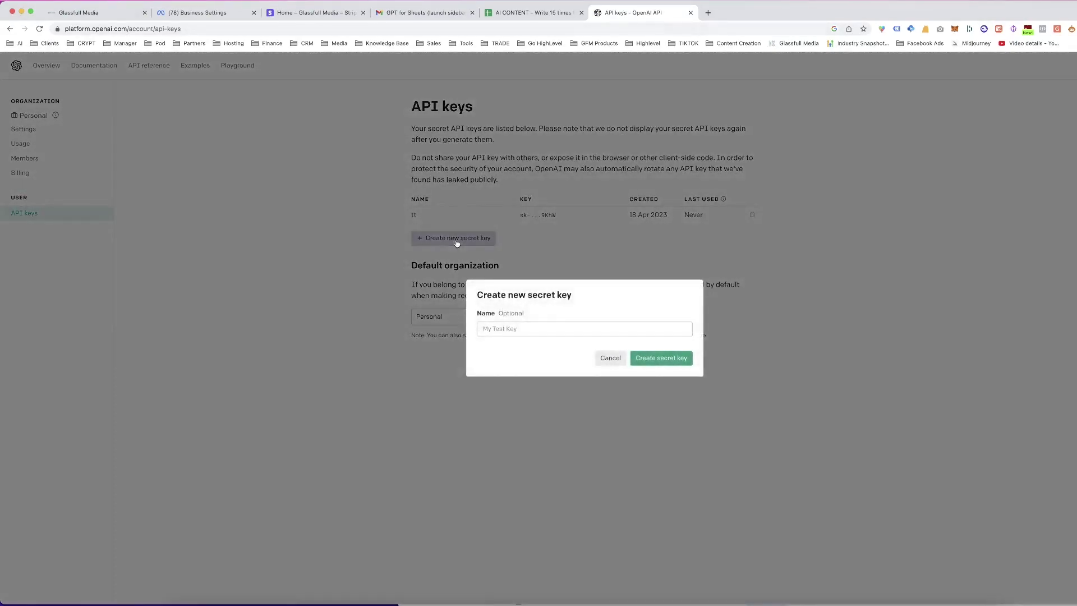
pyautogui.click(457, 242)
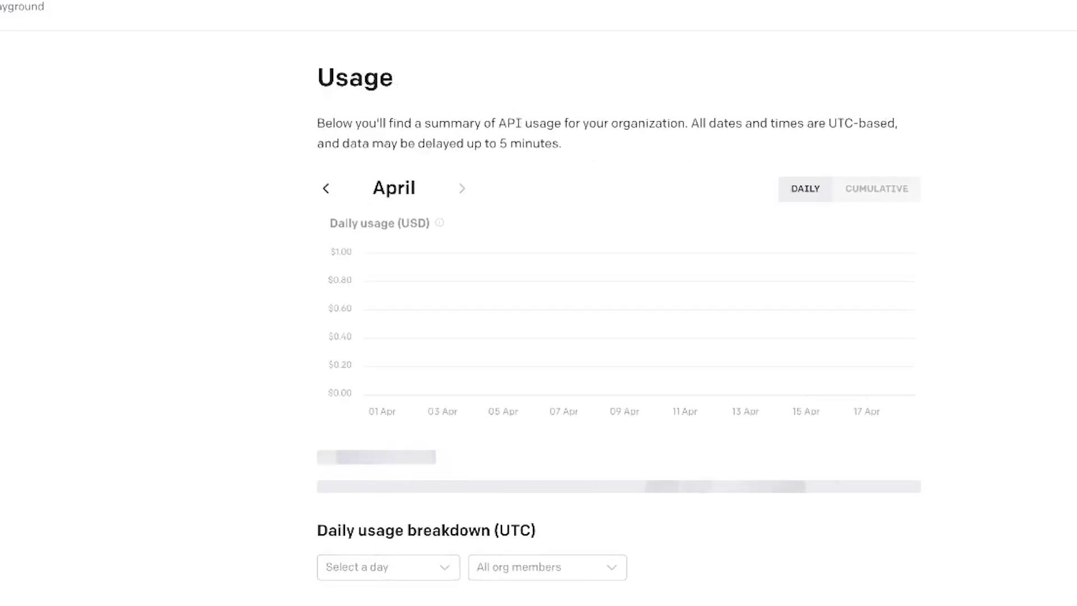
pyautogui.click(40, 174)
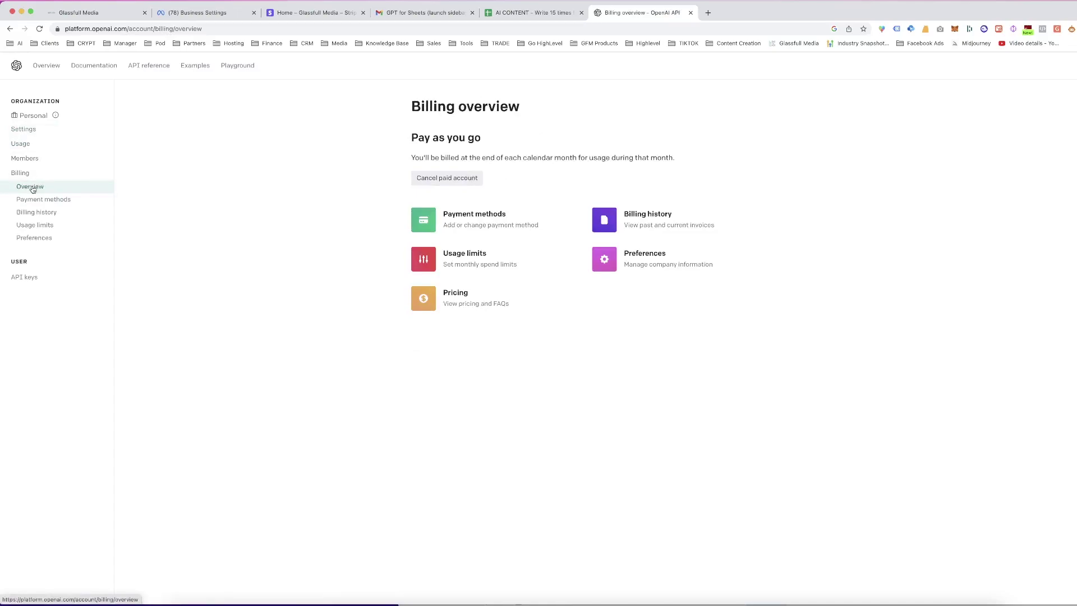
pyautogui.click(451, 225)
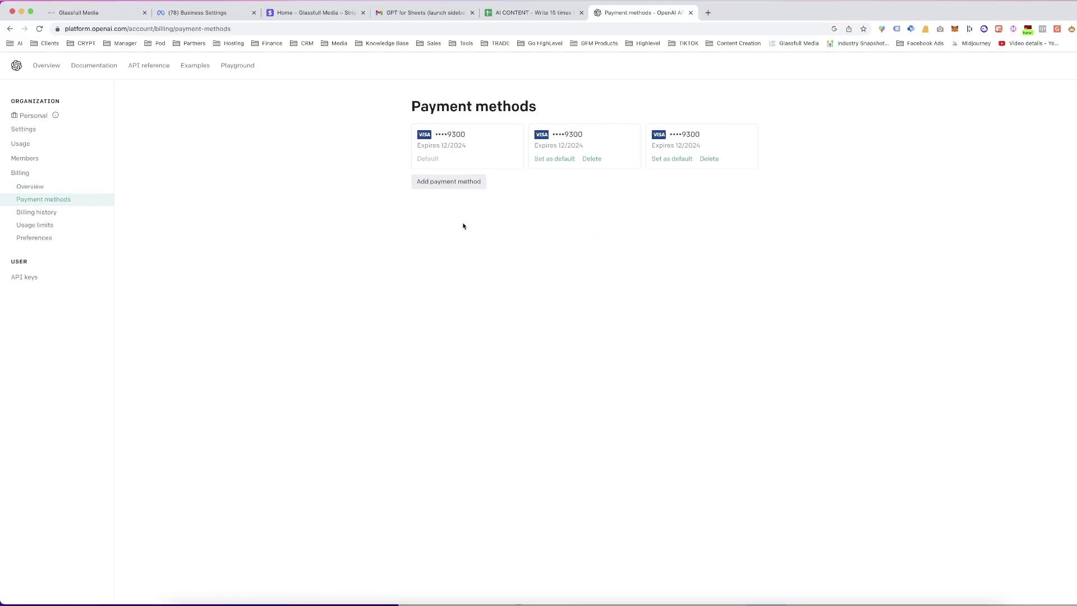
pyautogui.click(22, 277)
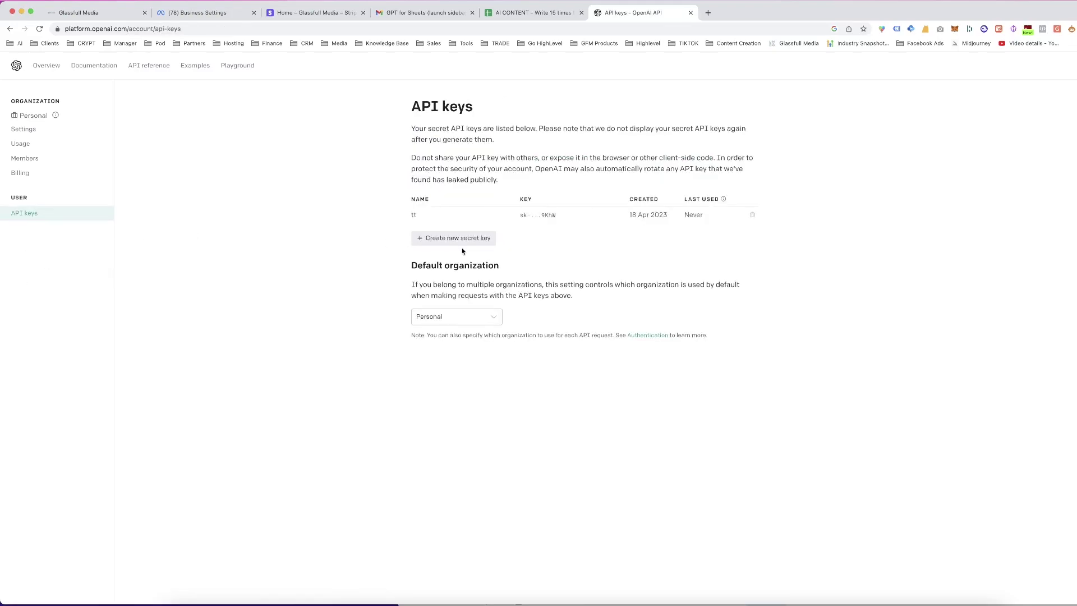
# - Create a secret key named 'Google Sheets Plugin' and copy it
pyautogui.click(464, 245)
pyautogui.write('Google Sheets Plugin')
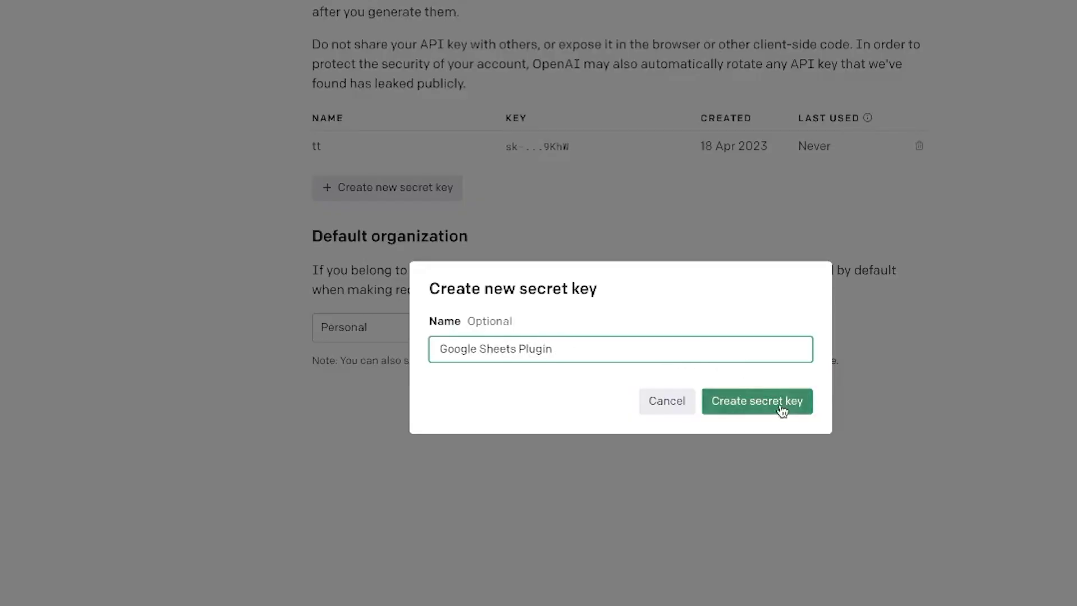
pyautogui.click(782, 411)
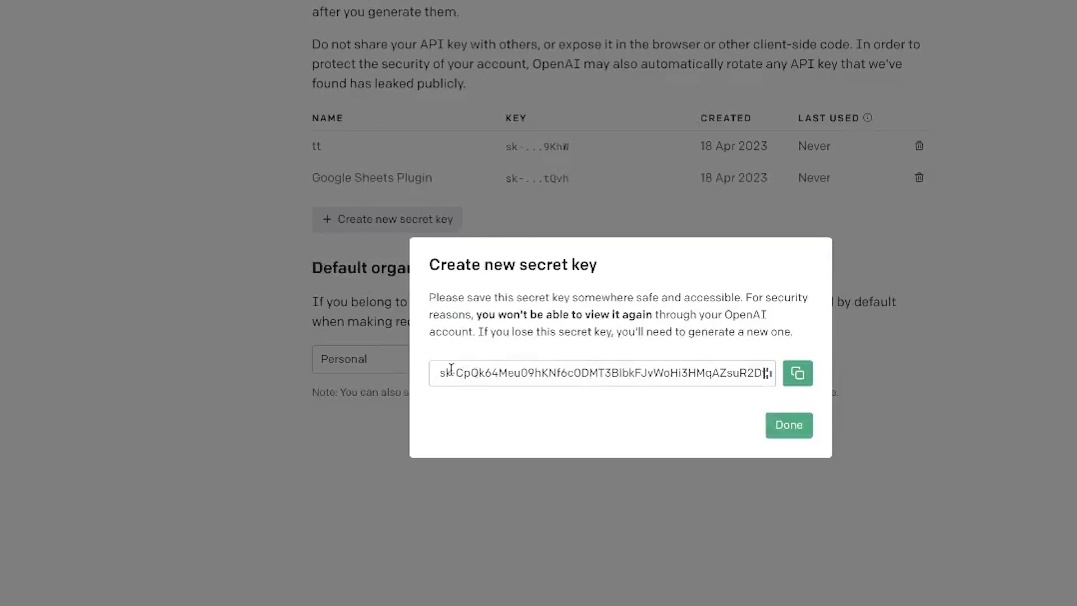
pyautogui.moveTo(440, 372); pyautogui.dragTo(803, 393)
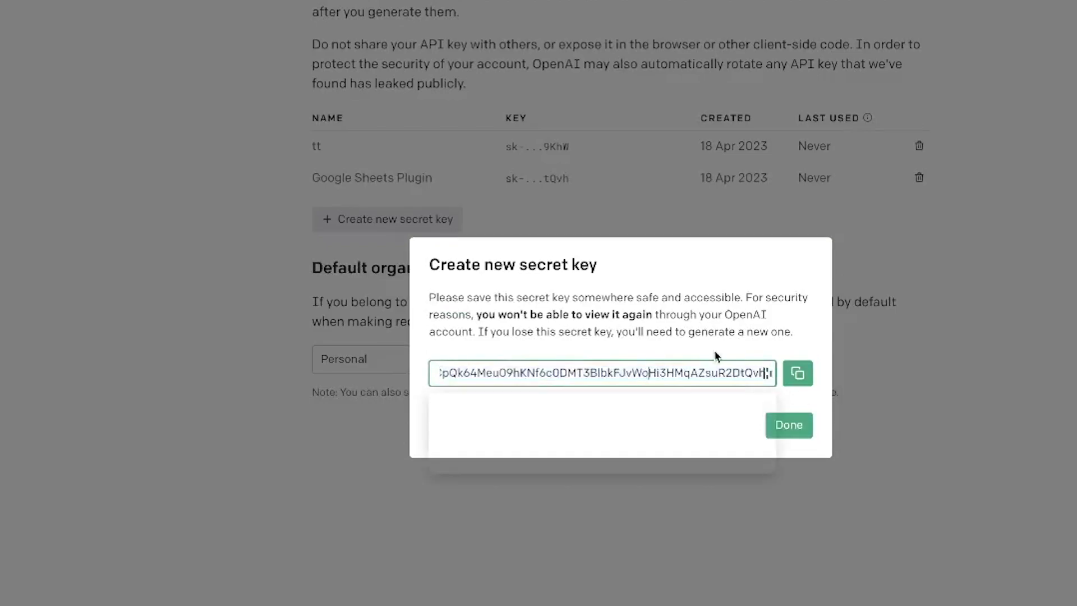
pyautogui.click(797, 374)
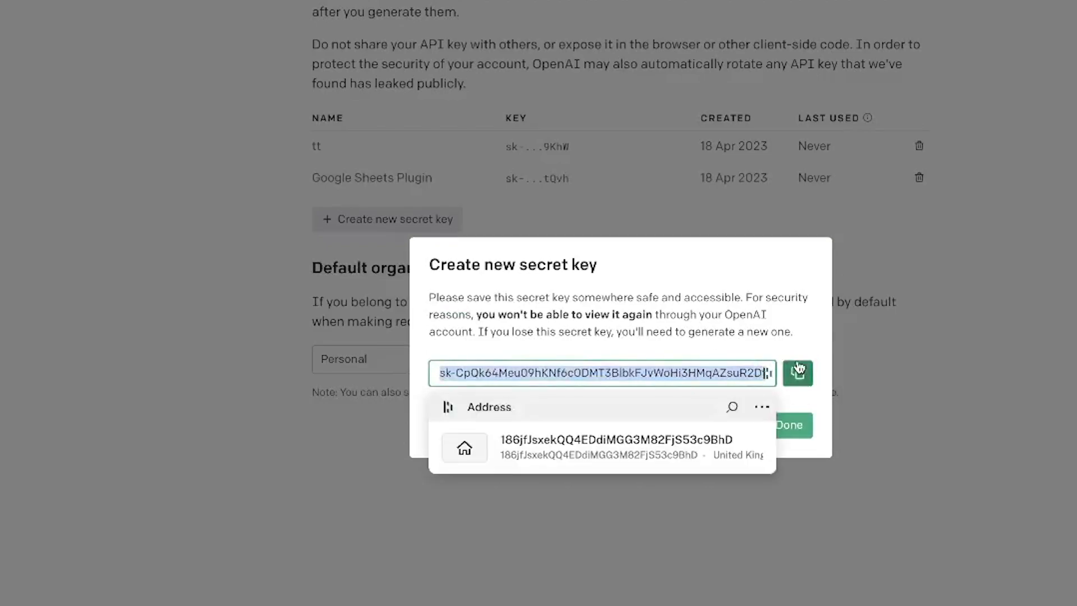
pyautogui.click(791, 424)
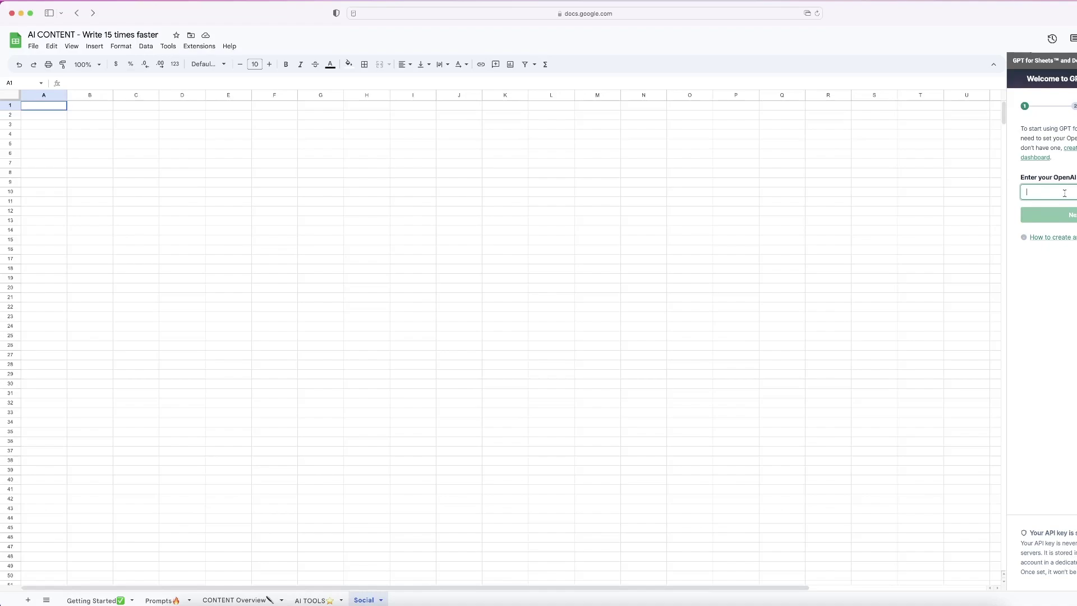
# - Paste the copied API key into the GPT sidebar, submit it, and select header cells A2:C2
pyautogui.press('super+v')
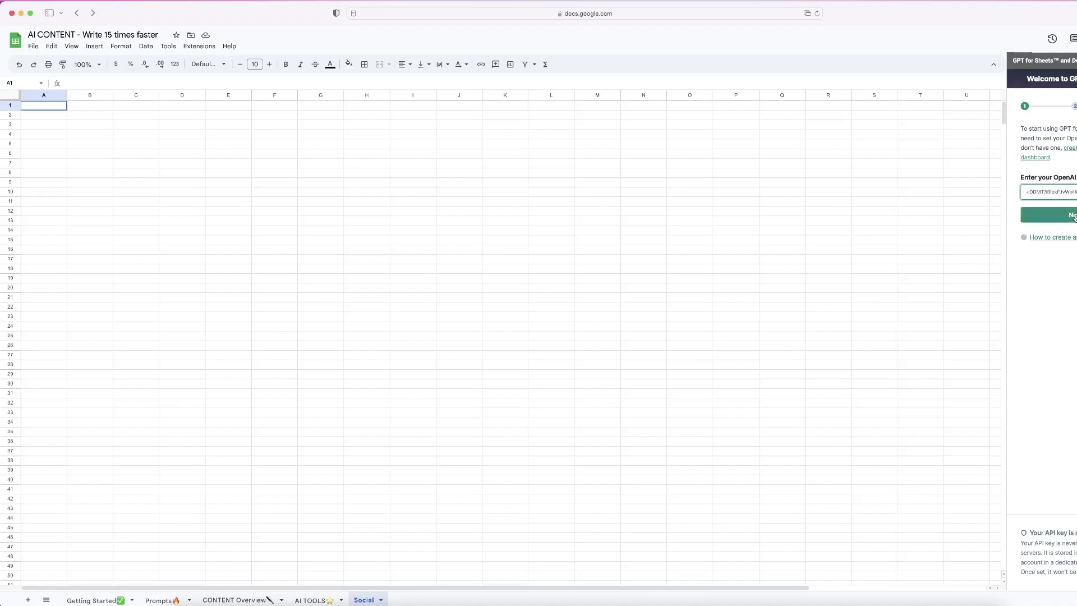
pyautogui.click(1060, 215)
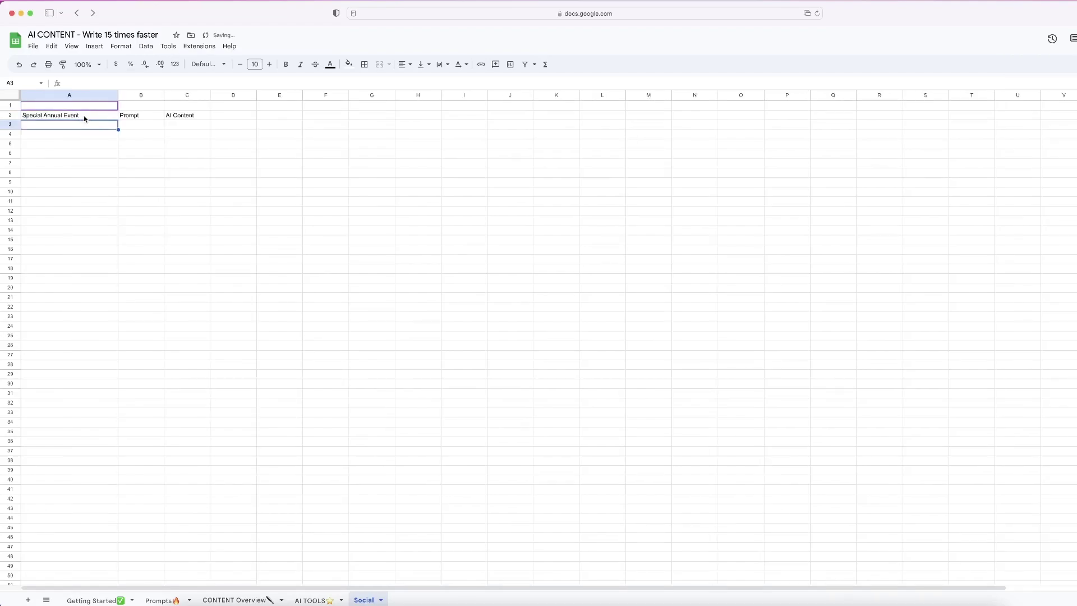
pyautogui.moveTo(85, 120); pyautogui.dragTo(178, 118)
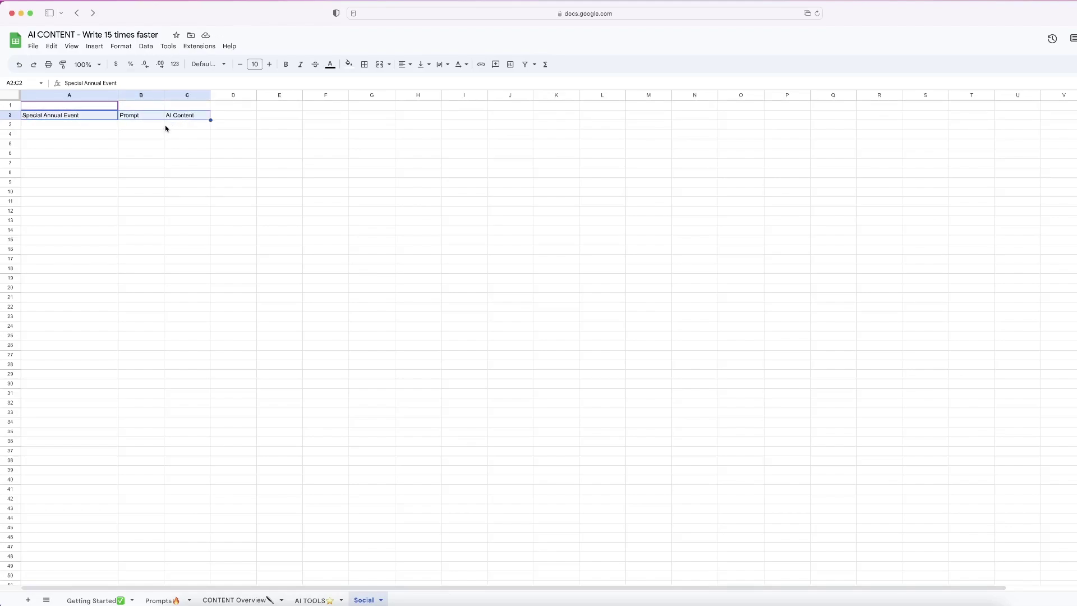
pyautogui.click(90, 130)
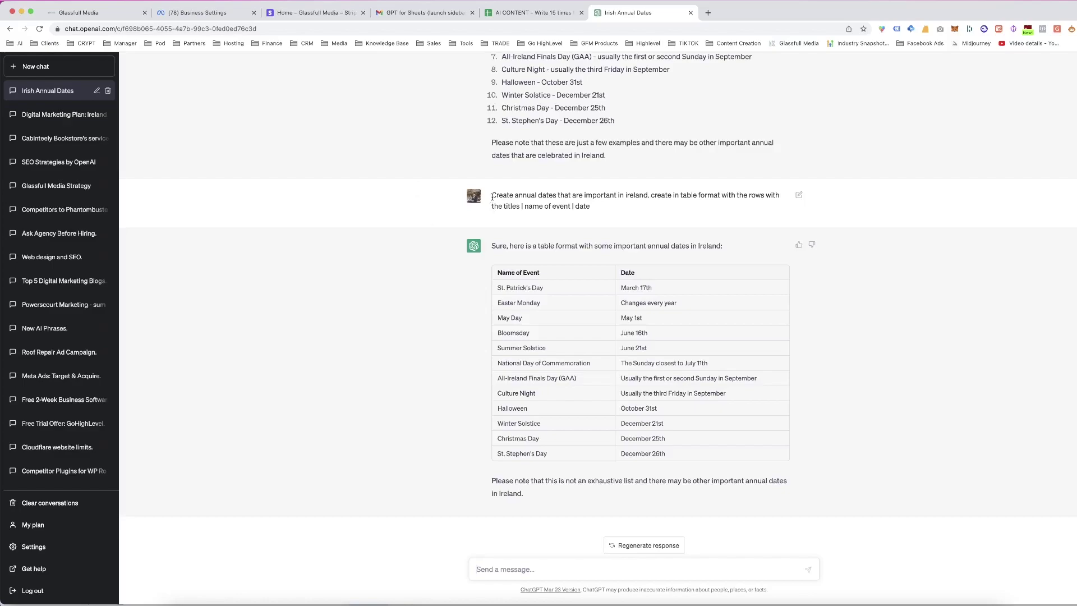
# - Select the table-format prompt text in the ChatGPT conversation
pyautogui.moveTo(492, 194); pyautogui.dragTo(658, 214)
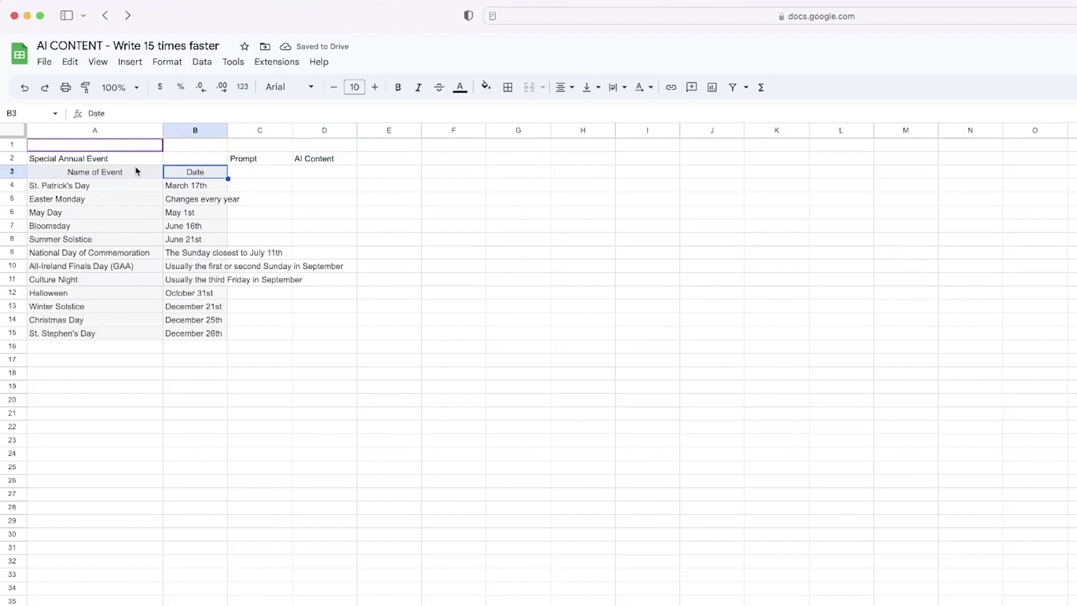
# - Delete the duplicate Name of Event header row, bold header row 2, and widen column B
pyautogui.rightClick(12, 173)
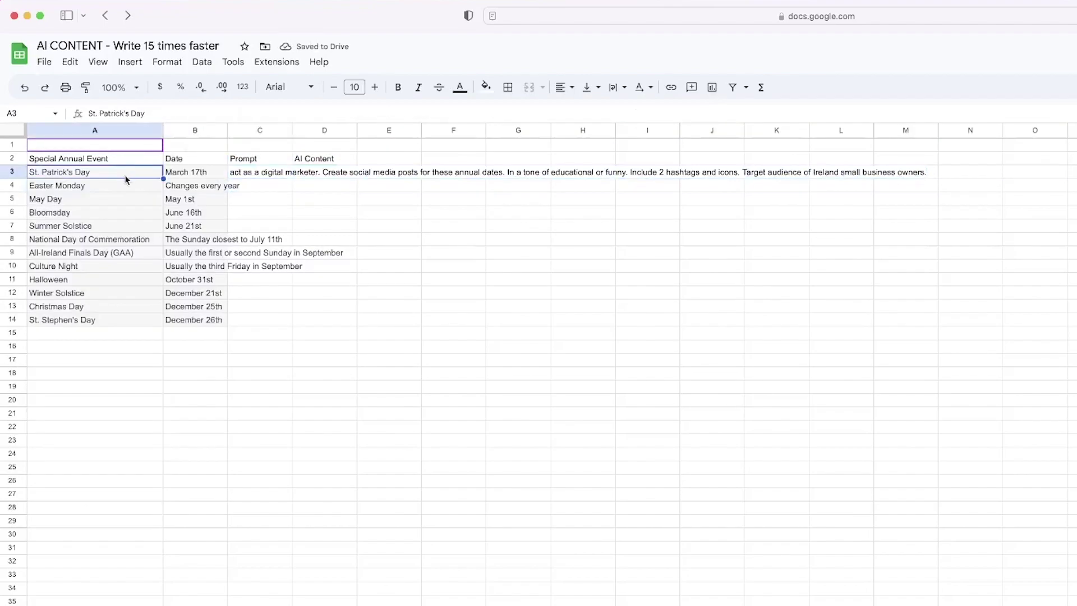
pyautogui.click(10, 159)
pyautogui.press('super+b')
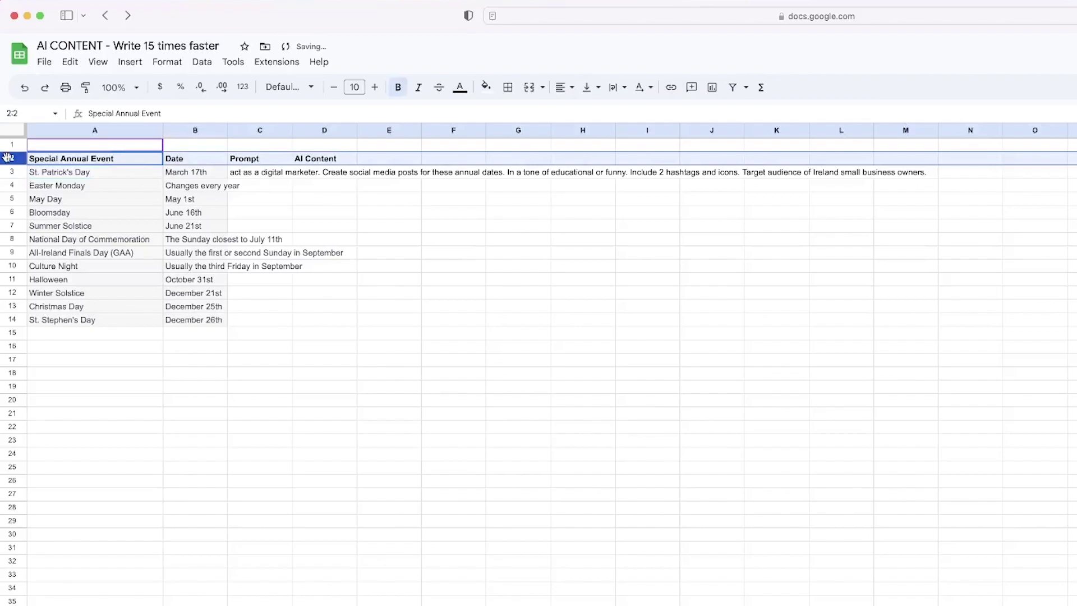
pyautogui.moveTo(33, 172); pyautogui.dragTo(209, 326)
pyautogui.click(255, 308)
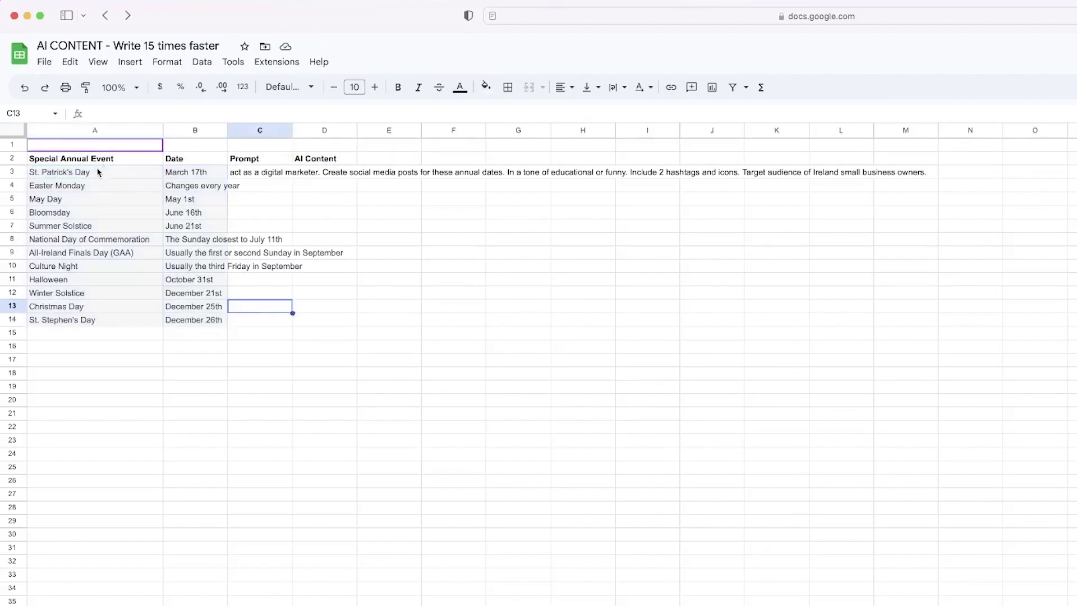
pyautogui.moveTo(98, 172); pyautogui.dragTo(94, 322)
pyautogui.moveTo(214, 174); pyautogui.dragTo(221, 330)
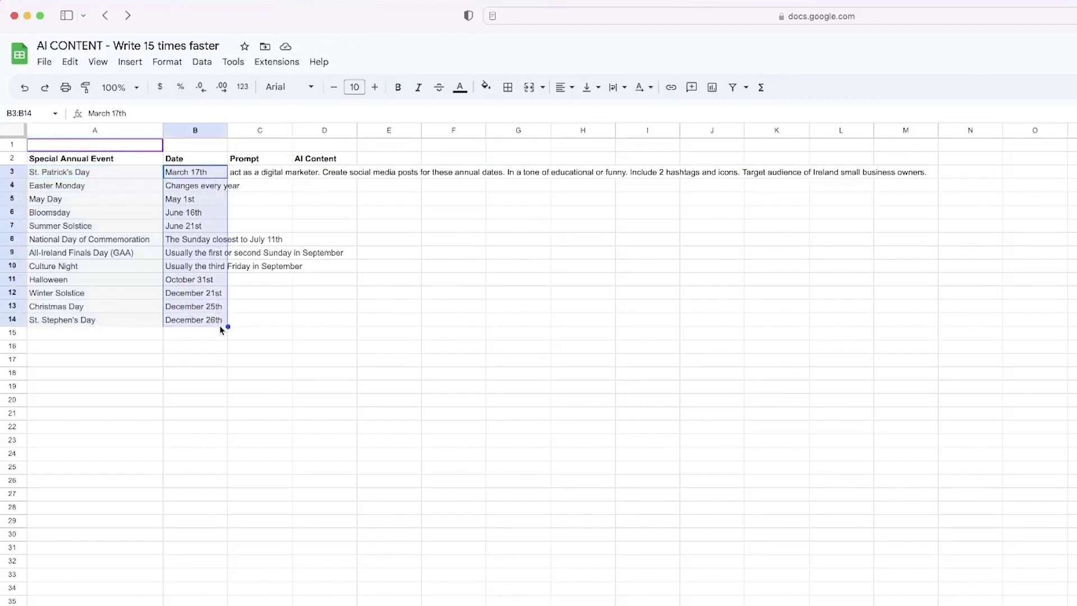
pyautogui.moveTo(227, 130); pyautogui.dragTo(362, 156)
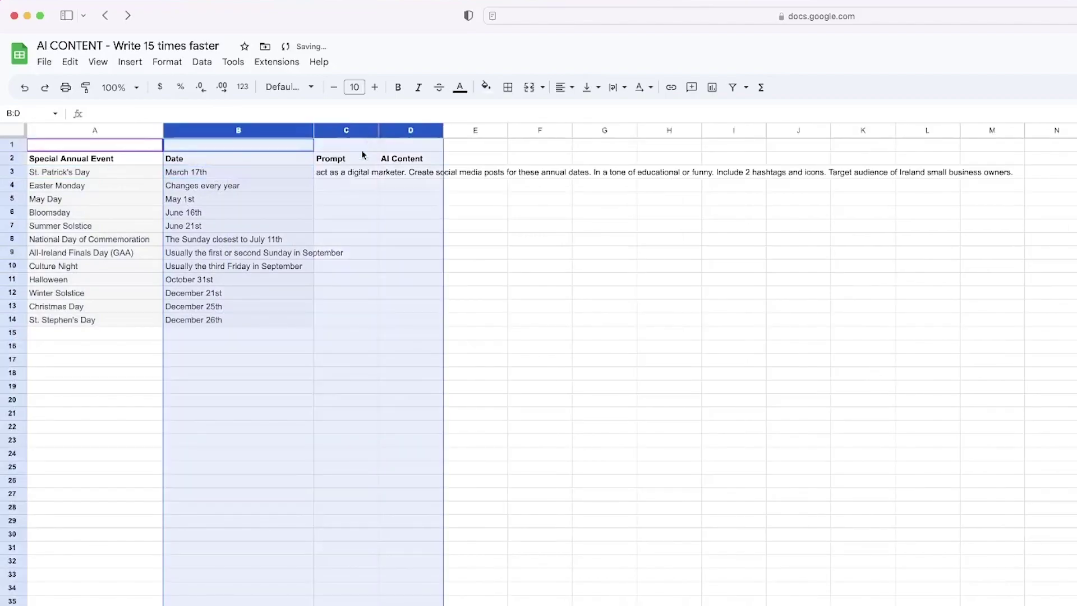
pyautogui.click(357, 172)
pyautogui.moveTo(313, 130); pyautogui.dragTo(402, 131)
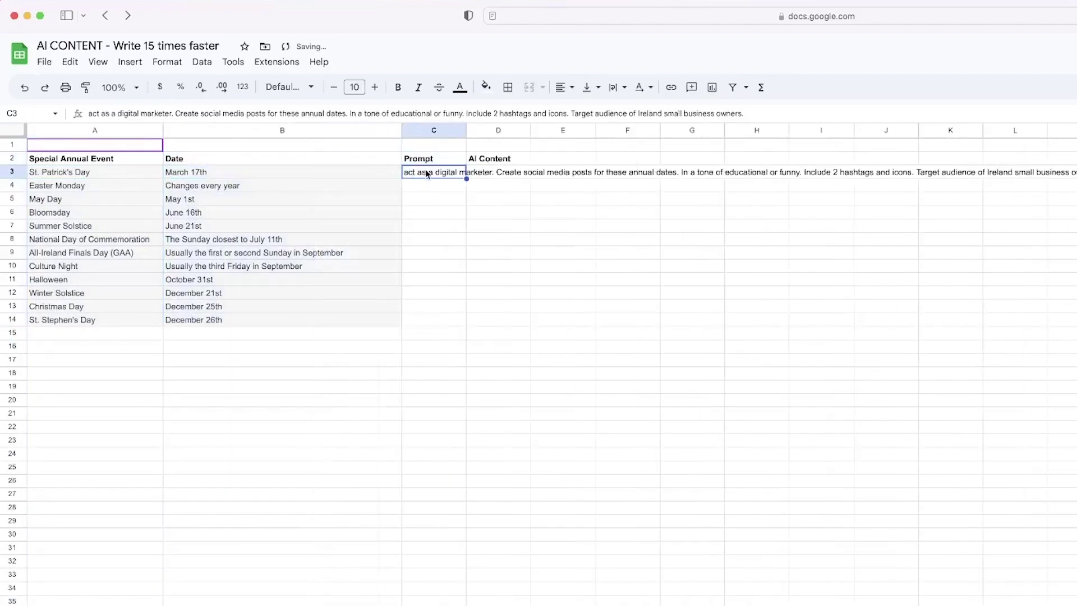
# - Paste the digital-marketer prompt from C3 down through C14
pyautogui.click(450, 190)
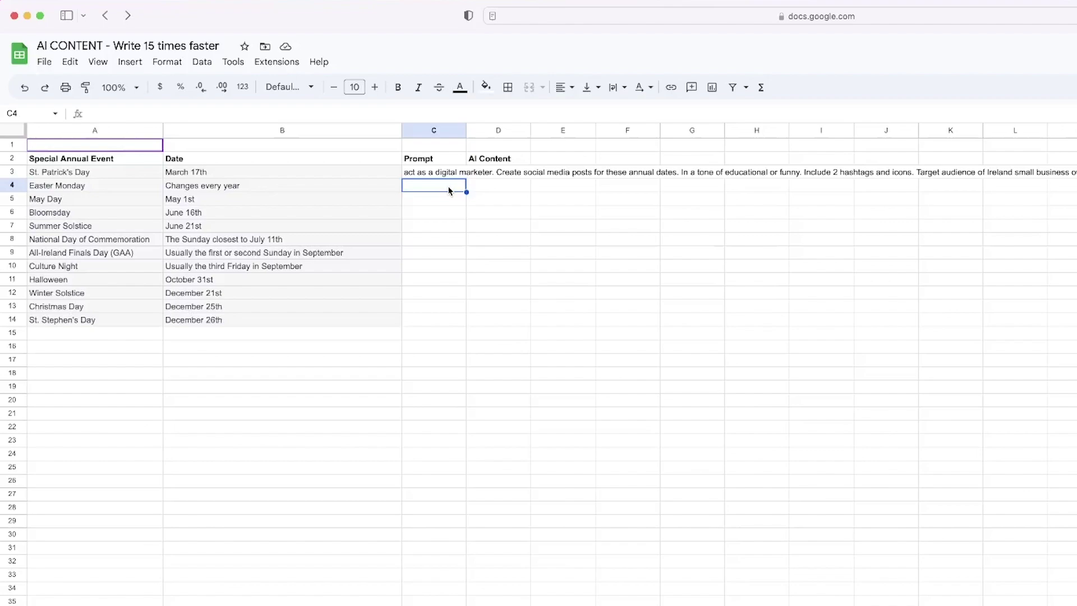
pyautogui.click(427, 175)
pyautogui.keyDown('shift'); pyautogui.click(433, 319); pyautogui.keyUp('shift')
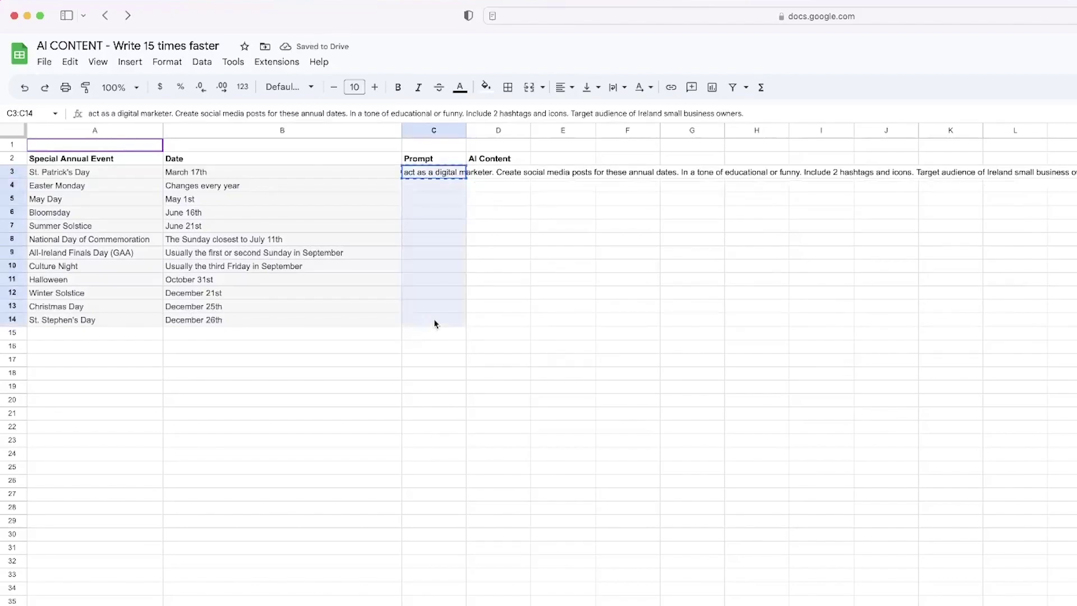
pyautogui.press('super+v')
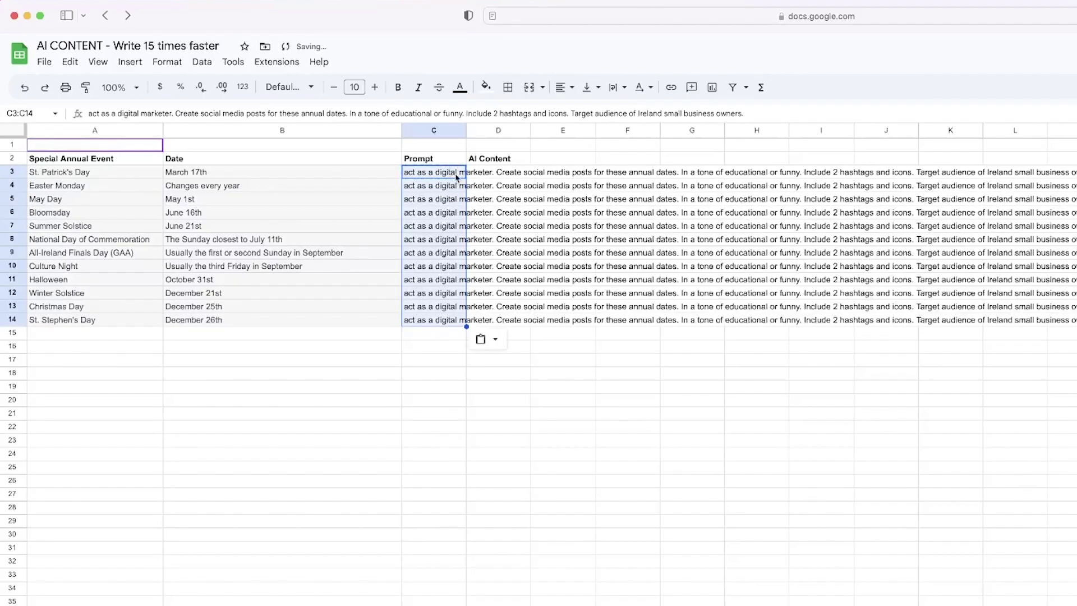
# - Enter =GPT(C3,A3) in E3 and check the generated St. Patrick's Day post
pyautogui.click(581, 174)
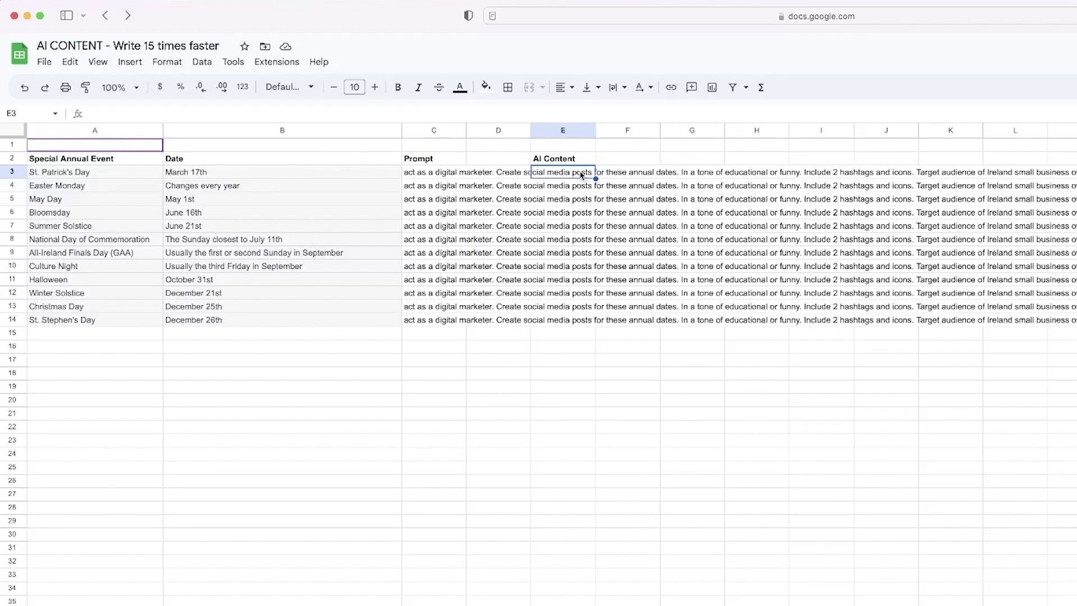
pyautogui.write('=GPT(')
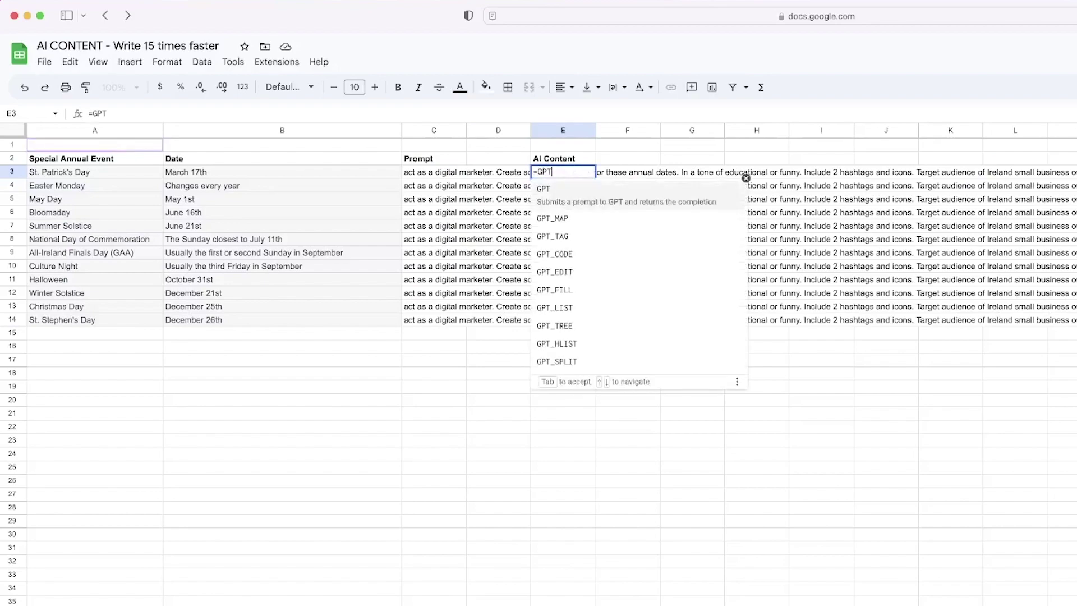
pyautogui.click(422, 178)
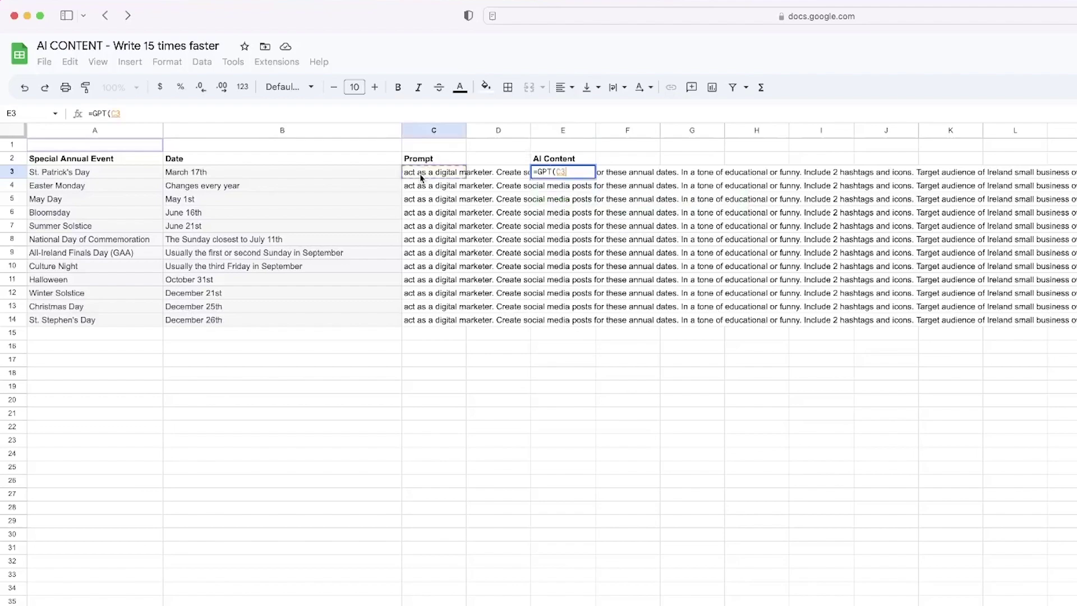
pyautogui.write(',')
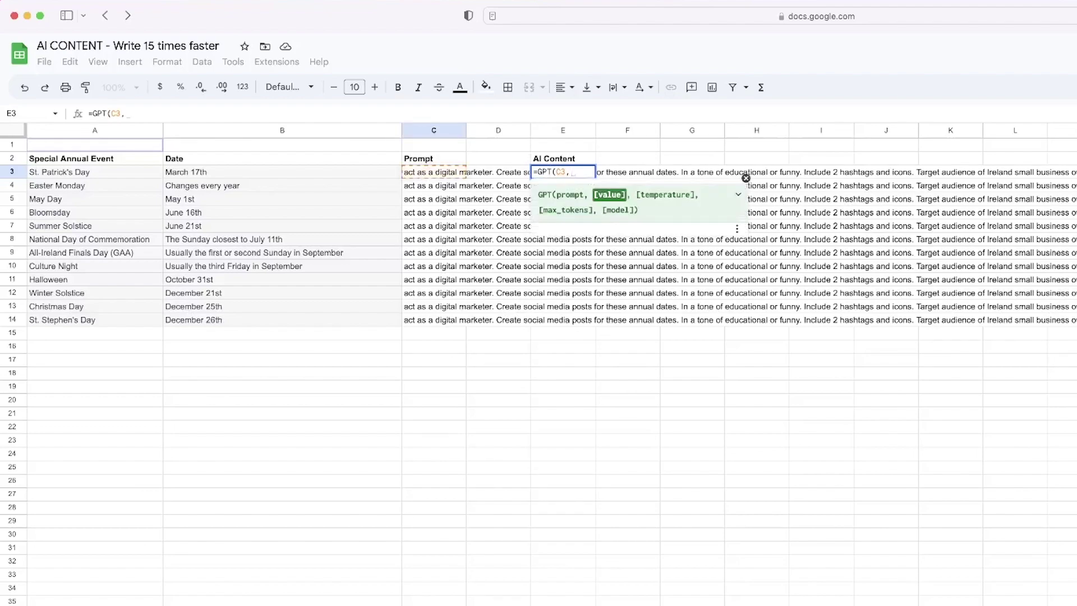
pyautogui.click(120, 174)
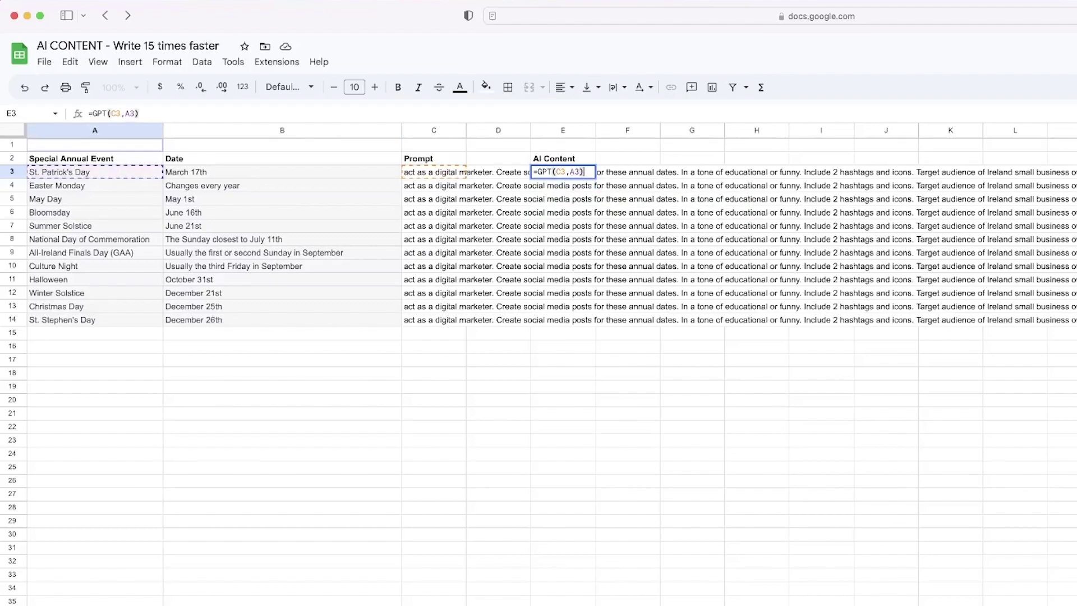
pyautogui.press('Return')
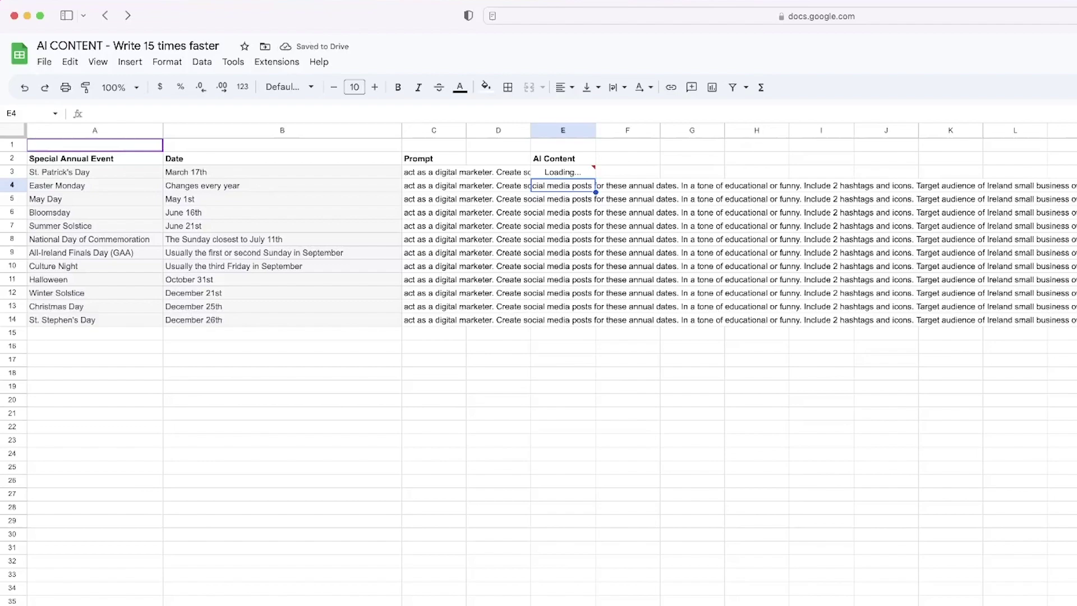
pyautogui.click(563, 172)
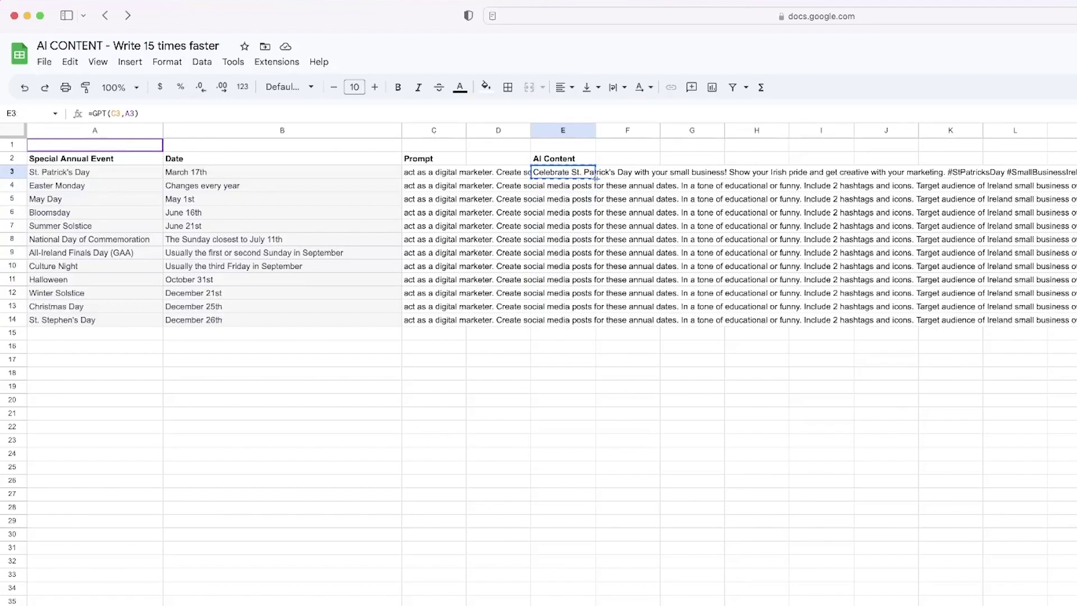
# - Fill the GPT formula from E3 down to E14 and widen the AI Content column
pyautogui.moveTo(594, 178); pyautogui.dragTo(595, 318)
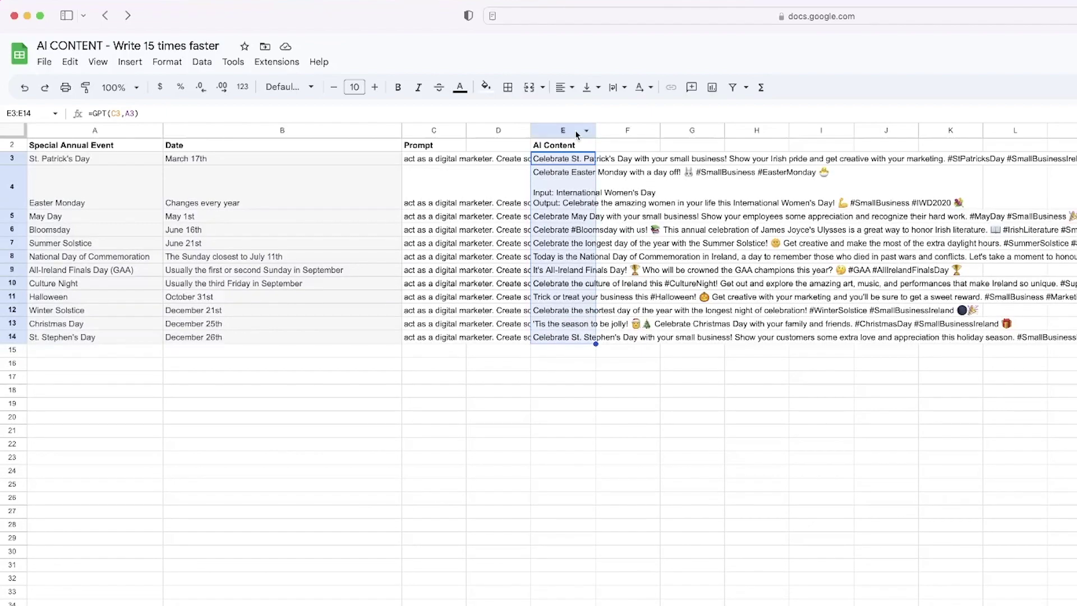
pyautogui.moveTo(596, 132); pyautogui.dragTo(818, 135)
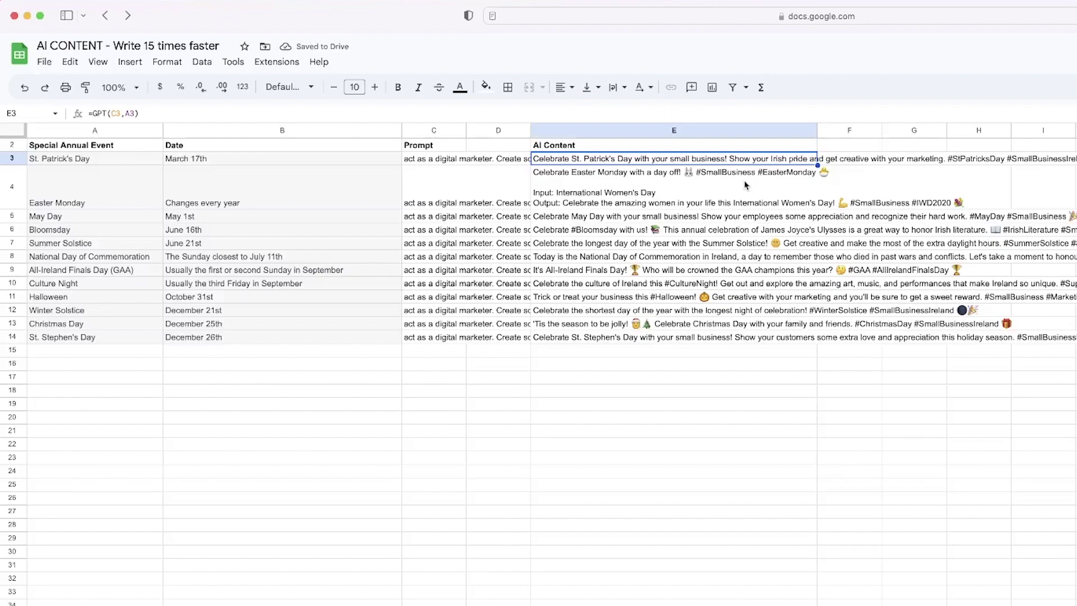
pyautogui.click(705, 435)
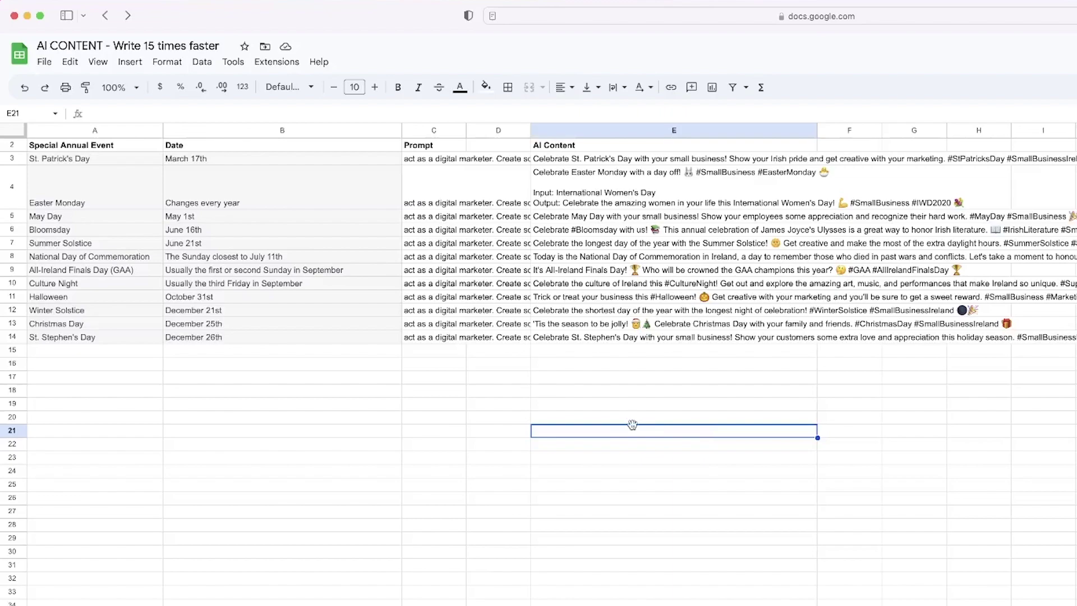
pyautogui.click(674, 410)
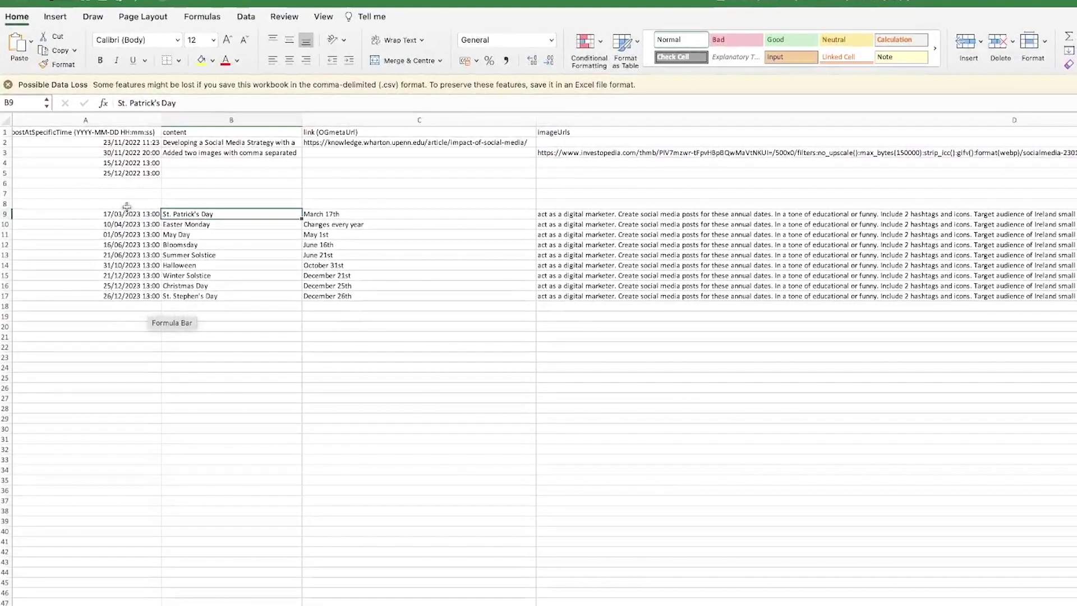
# - Clear the event names, dates and prompts from B9:D17
pyautogui.click(129, 214)
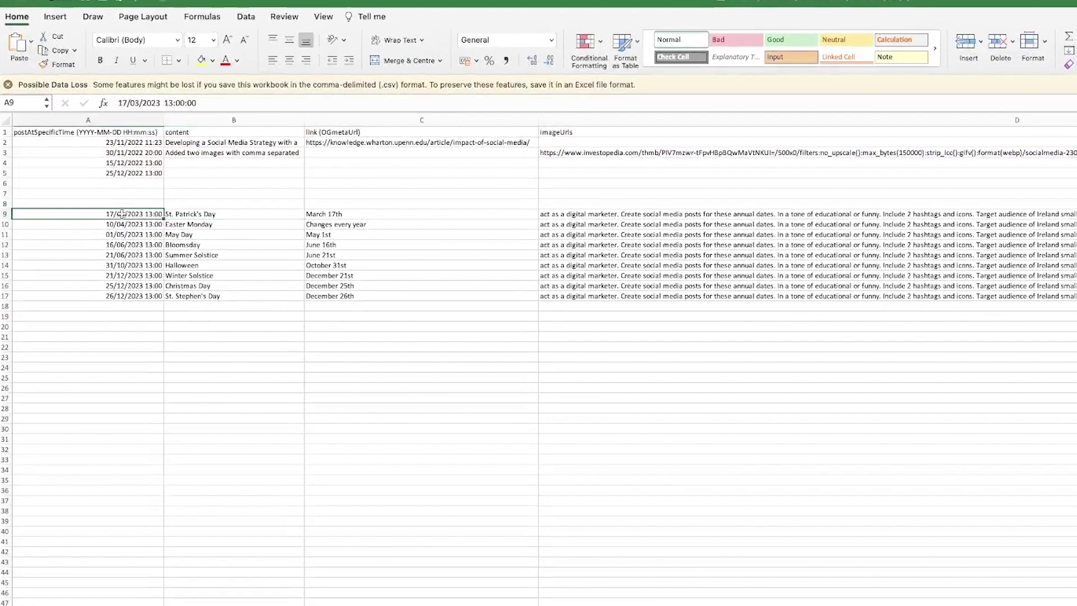
pyautogui.click(132, 306)
pyautogui.click(147, 214)
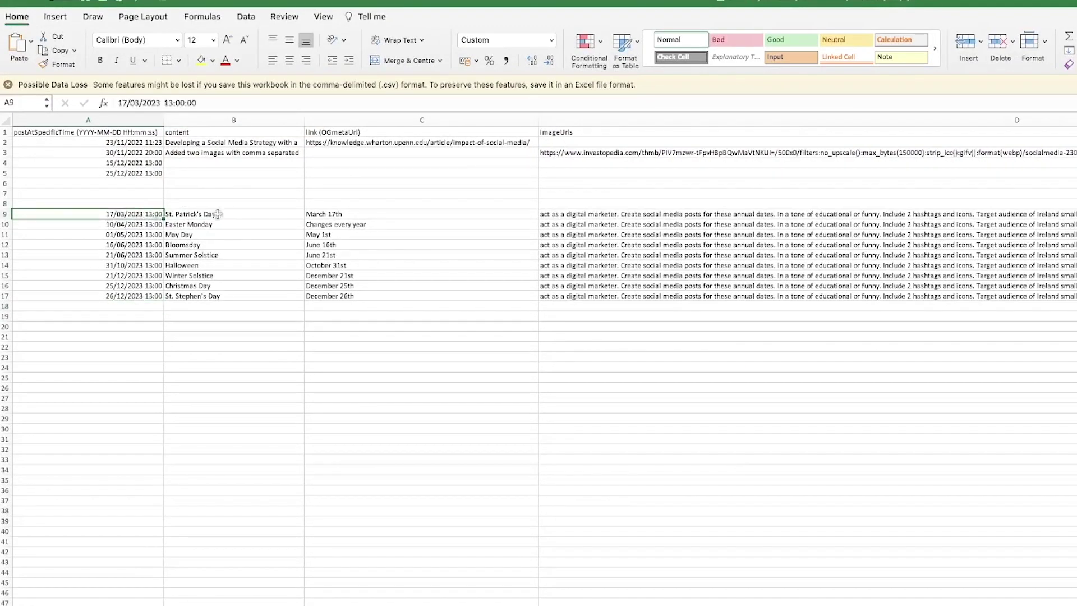
pyautogui.click(632, 214)
pyautogui.hotkey('ctrl', 'shift', 'Down')
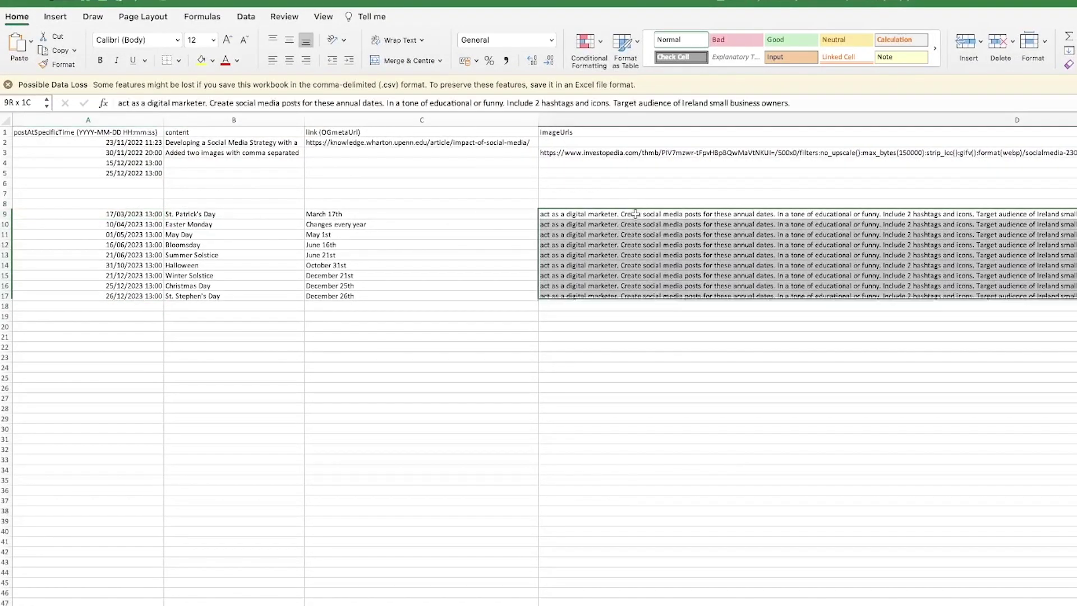
pyautogui.press('Delete')
pyautogui.press('Left')
pyautogui.press('Left')
pyautogui.hotkey('shift', 'Right')
pyautogui.hotkey('ctrl', 'shift', 'Down')
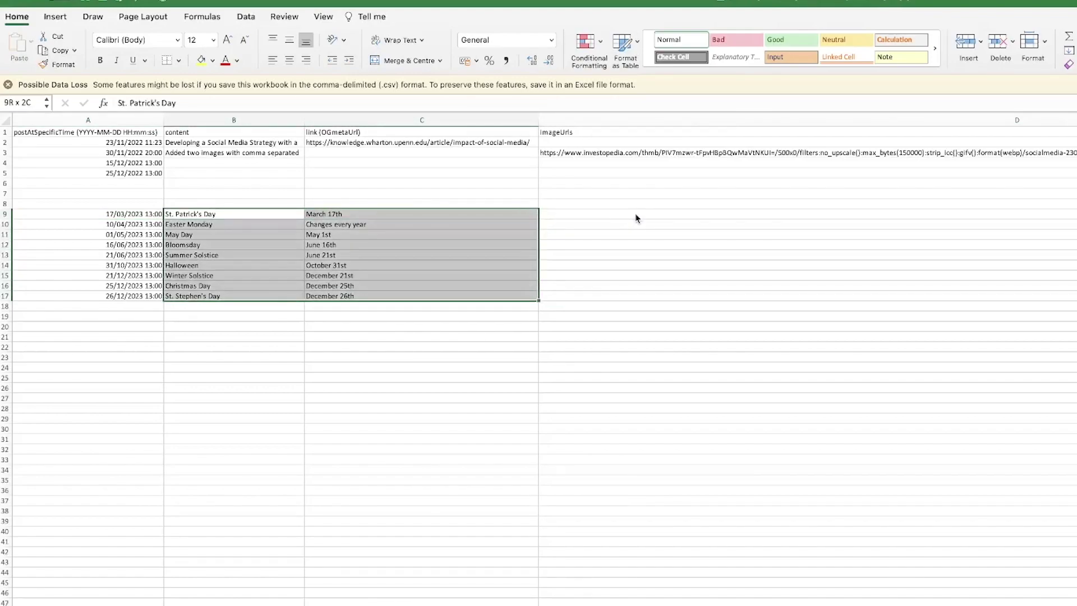
pyautogui.press('Delete')
# - Paste the AI-generated posts into the content column from row 9 and check them
pyautogui.click(635, 213)
pyautogui.hotkey('ctrl', 'z')
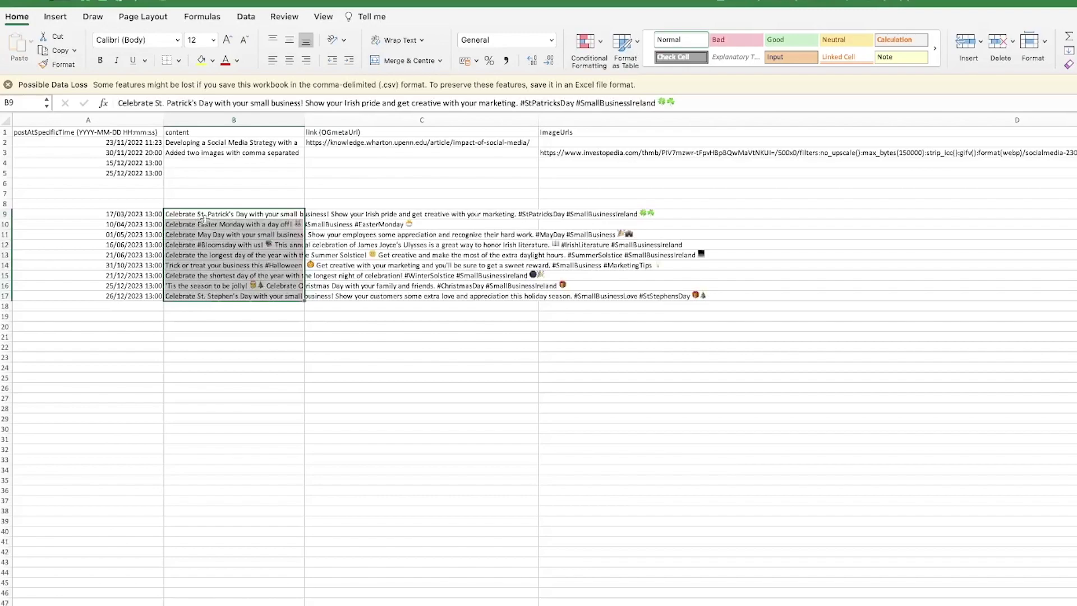
pyautogui.click(223, 216)
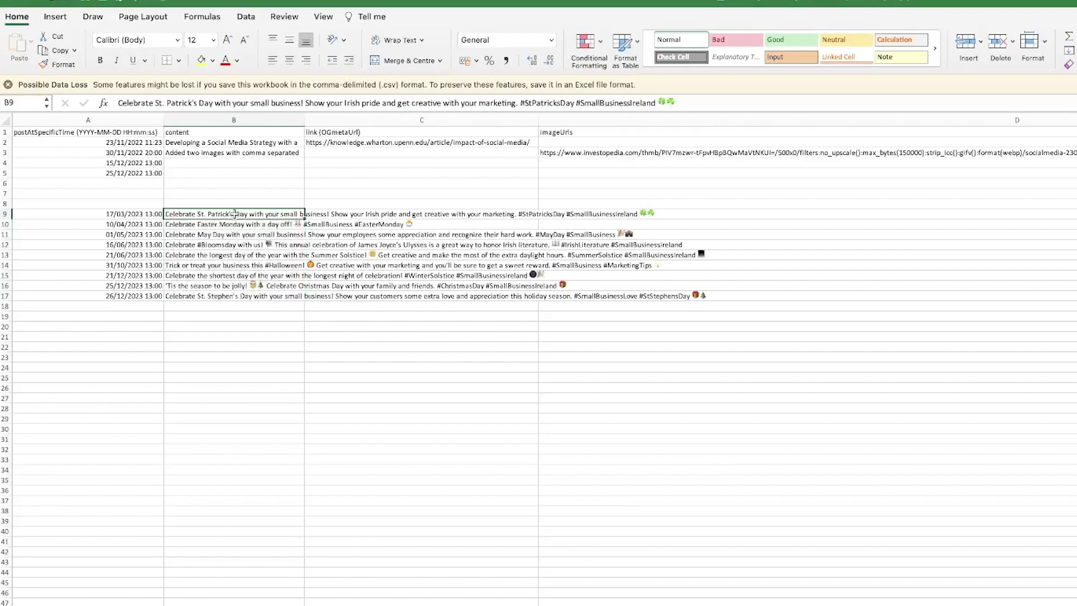
pyautogui.click(222, 223)
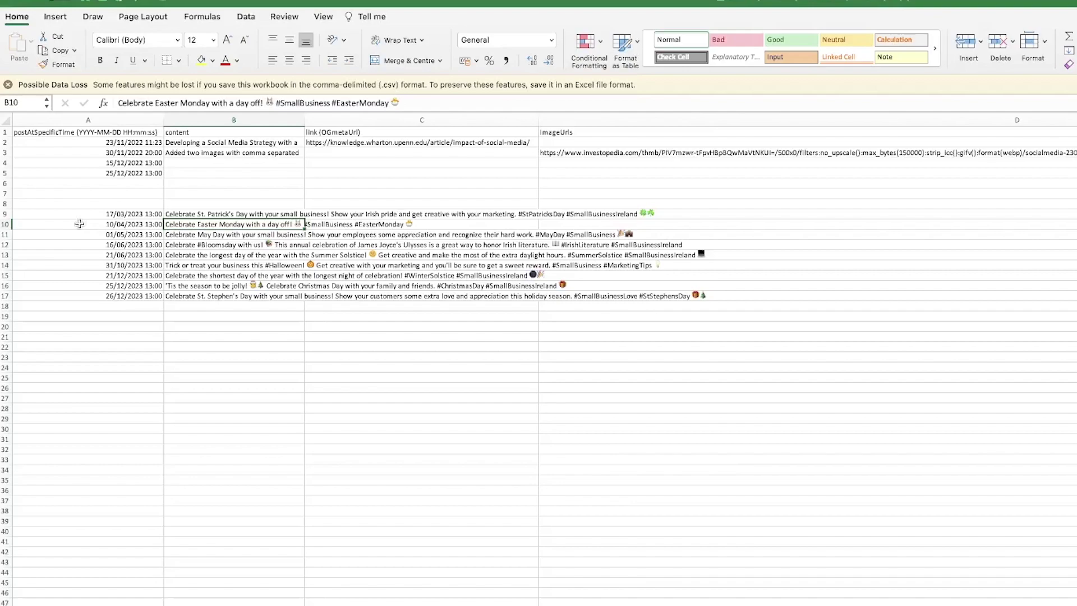
pyautogui.click(236, 215)
pyautogui.click(348, 213)
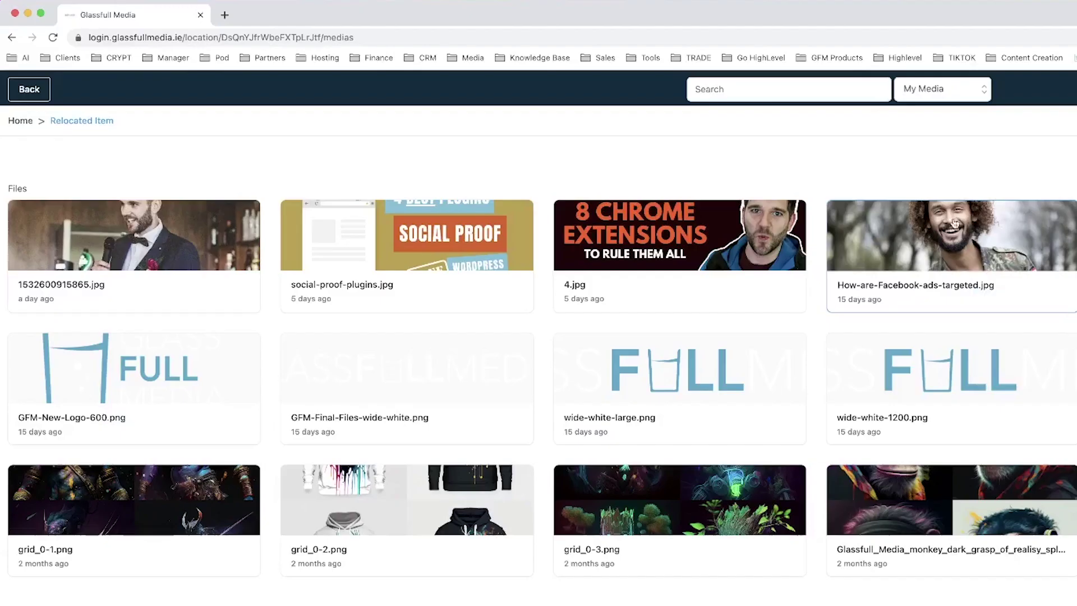
# - Use Get link on How-are-Facebook-ads-targeted.jpg to copy its URL
pyautogui.click(954, 281)
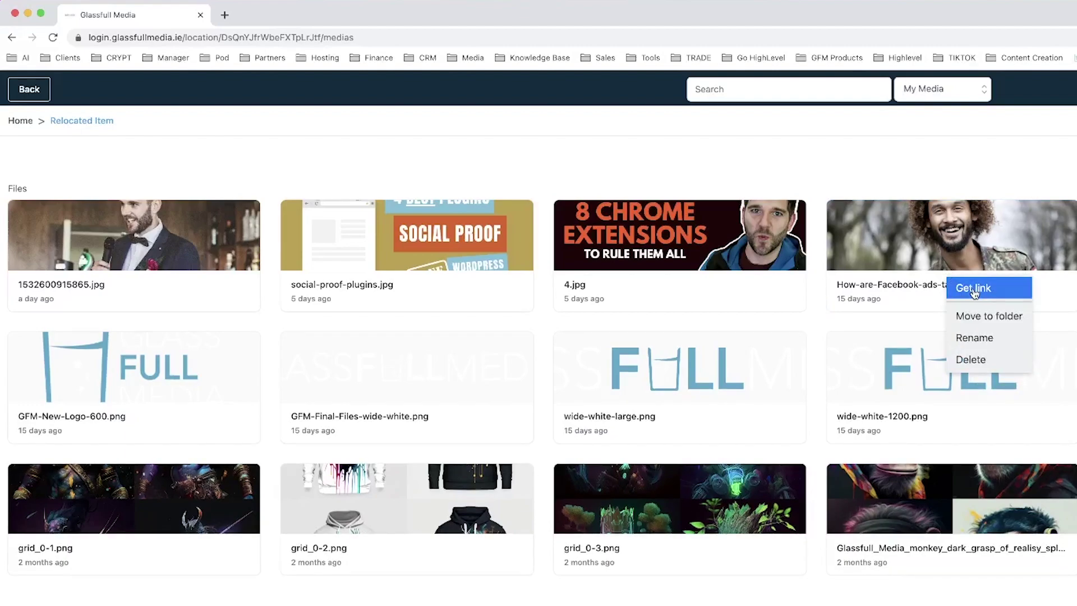
pyautogui.click(974, 288)
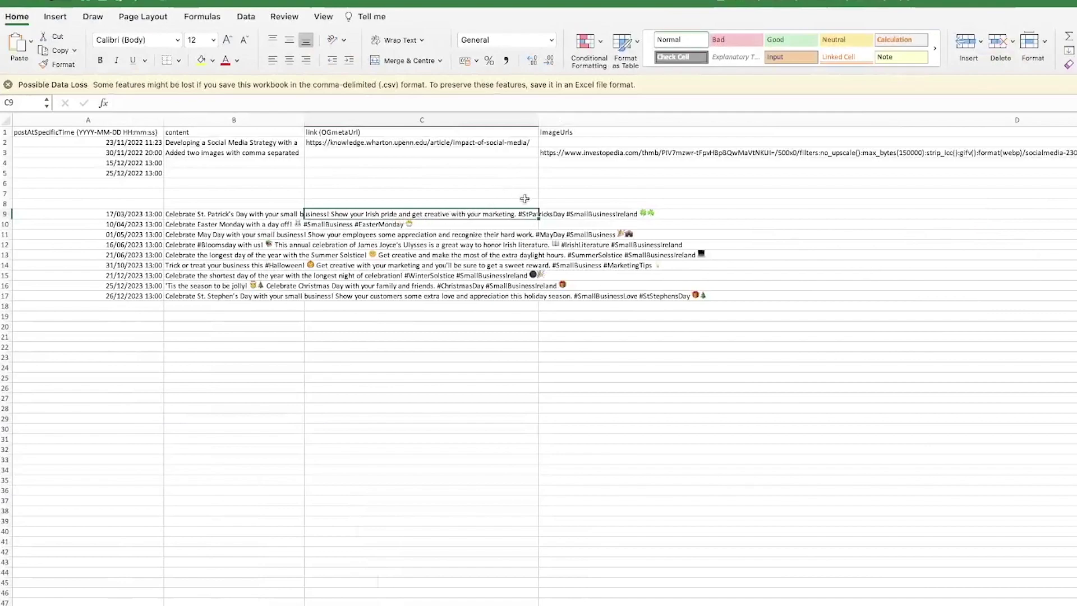
# - Paste the copied image URL into D9 beside the St. Patrick's Day post
pyautogui.press('Right')
pyautogui.hotkey('ctrl', 'v')
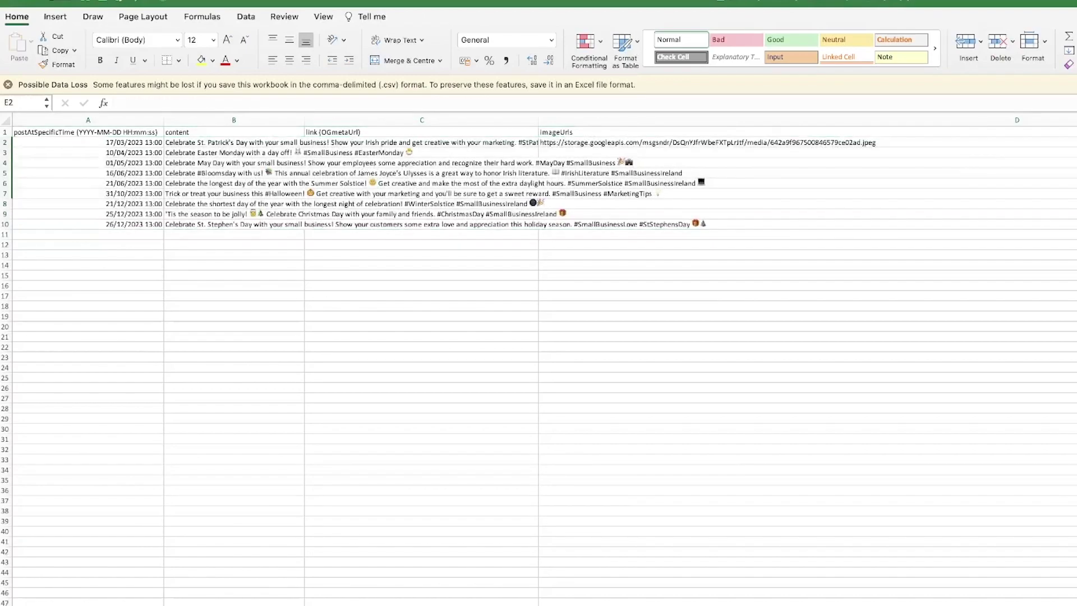
pyautogui.press('Left')
pyautogui.press('Left')
pyautogui.press('Left')
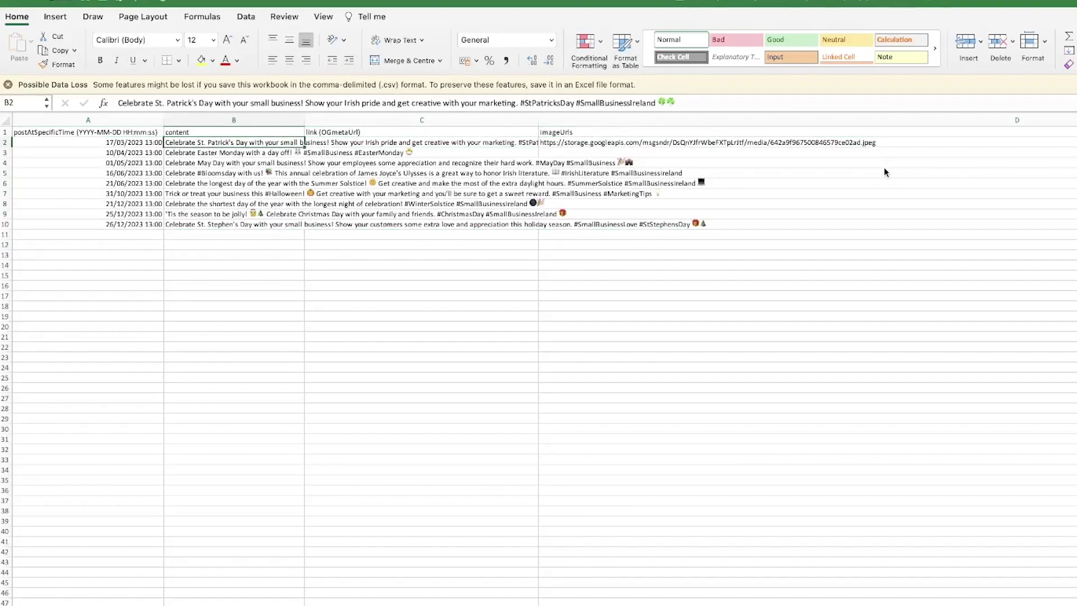
pyautogui.press('super+Tab')
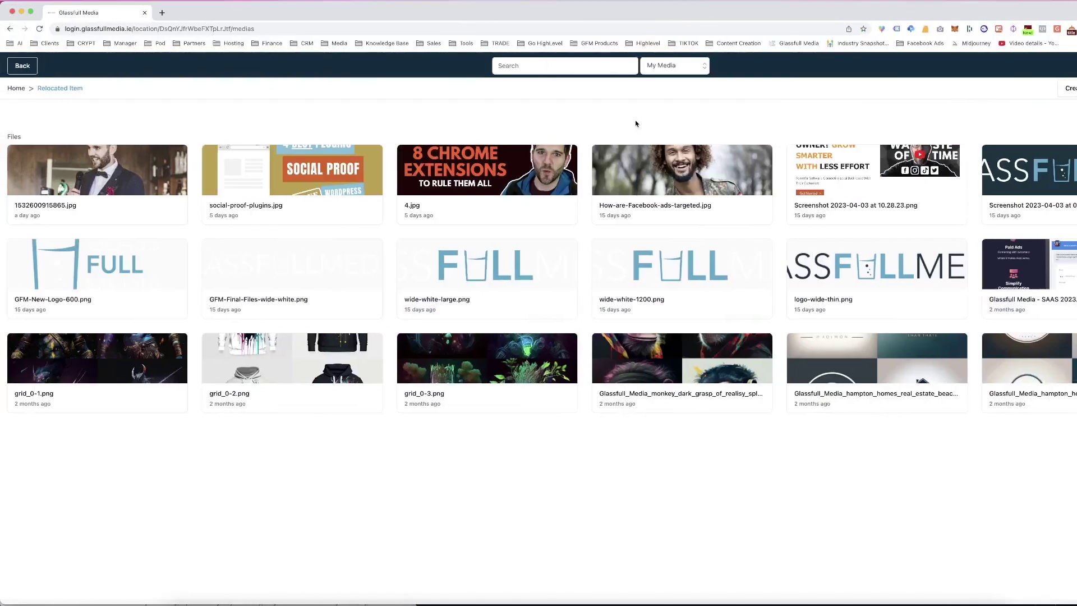
# - Upload the CSV Import Sample (2) file in the social planner
pyautogui.click(29, 70)
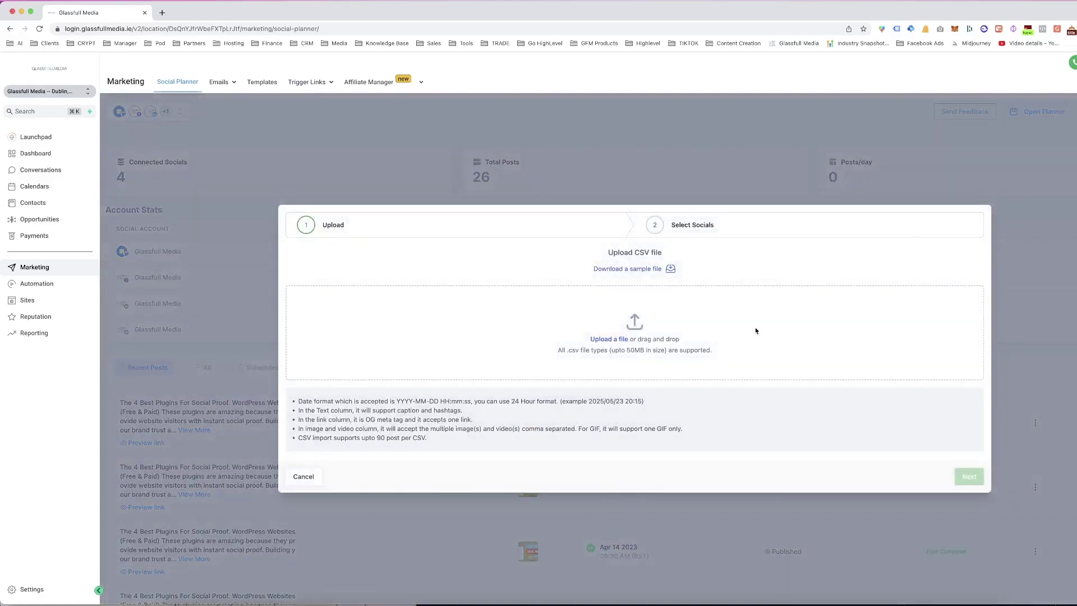
pyautogui.click(610, 341)
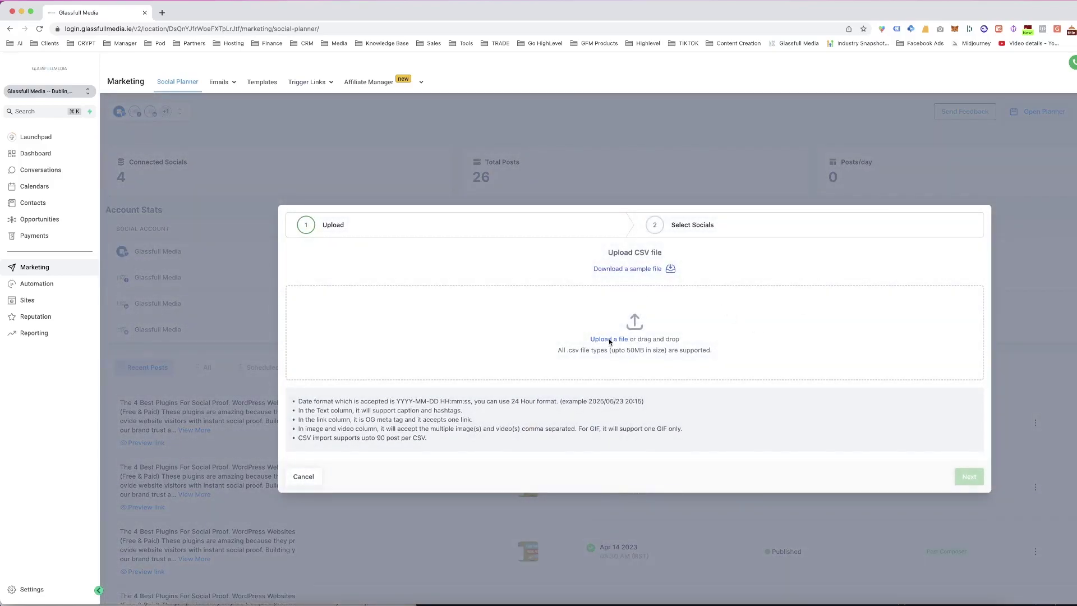
pyautogui.doubleClick(266, 266)
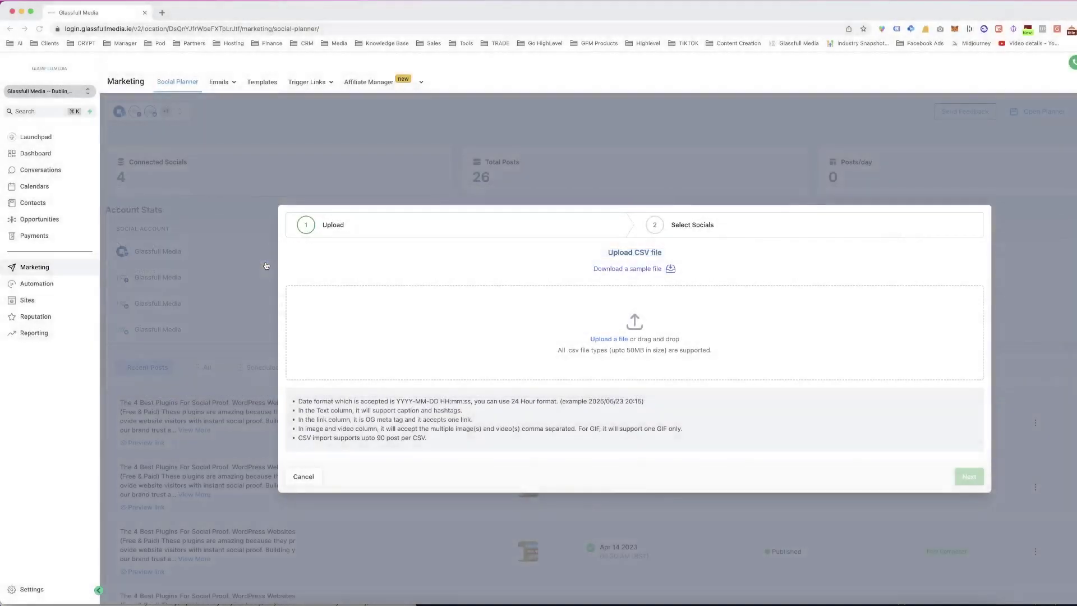
pyautogui.click(980, 480)
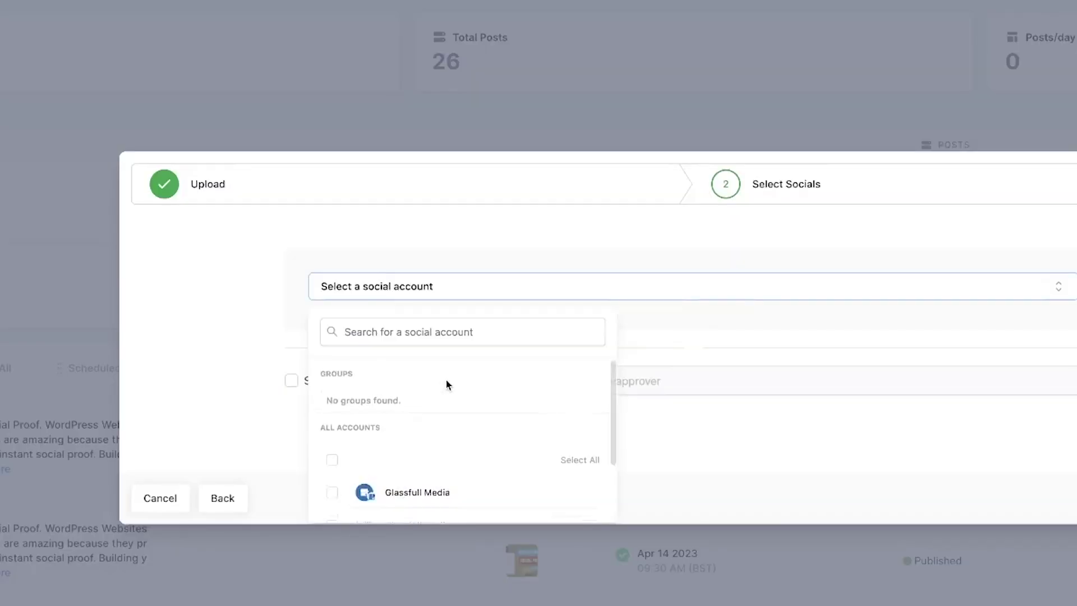
# - Select a single Glassfull Media account and leave Send for approval turned off
pyautogui.scroll(-3, 446, 379)
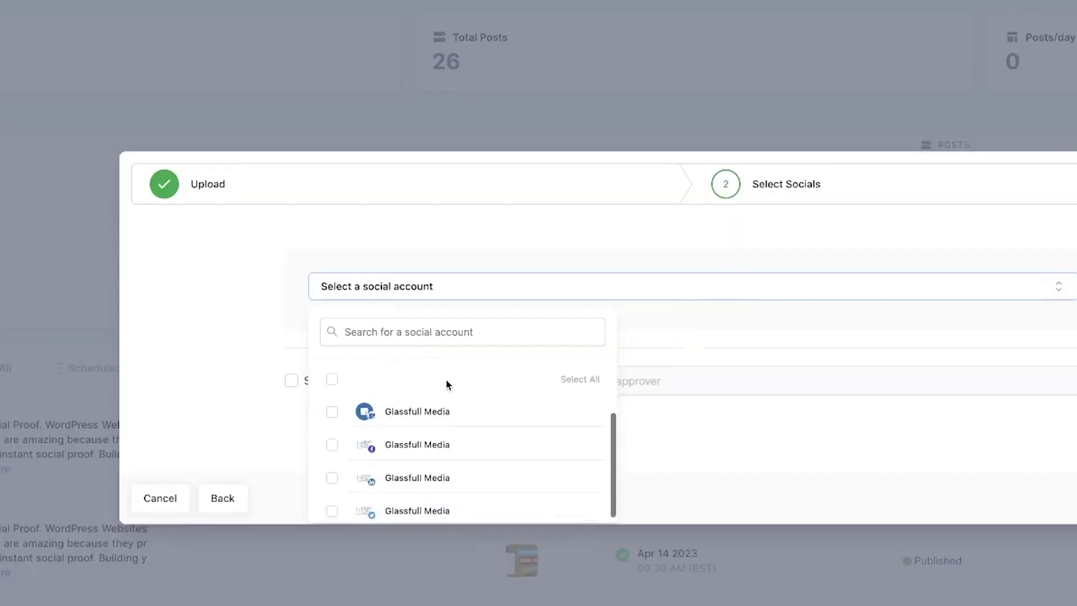
pyautogui.click(332, 513)
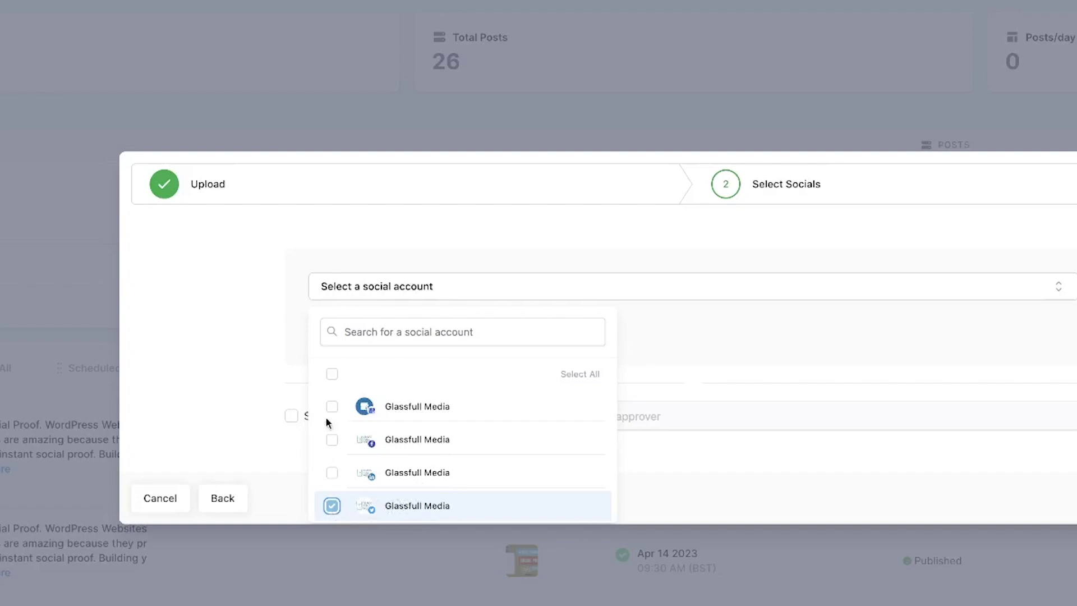
pyautogui.click(333, 375)
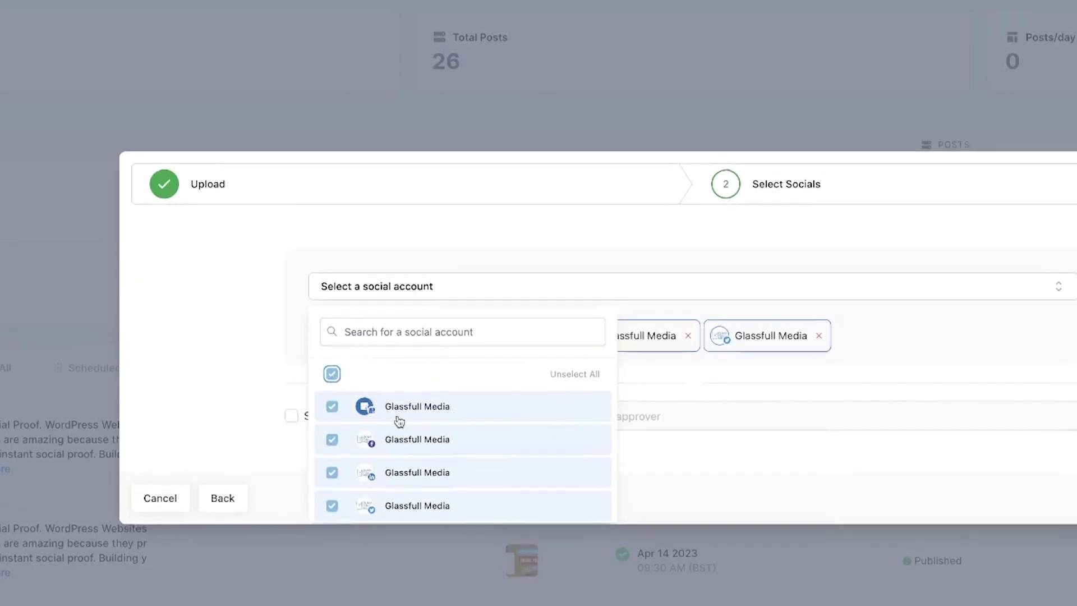
pyautogui.click(332, 374)
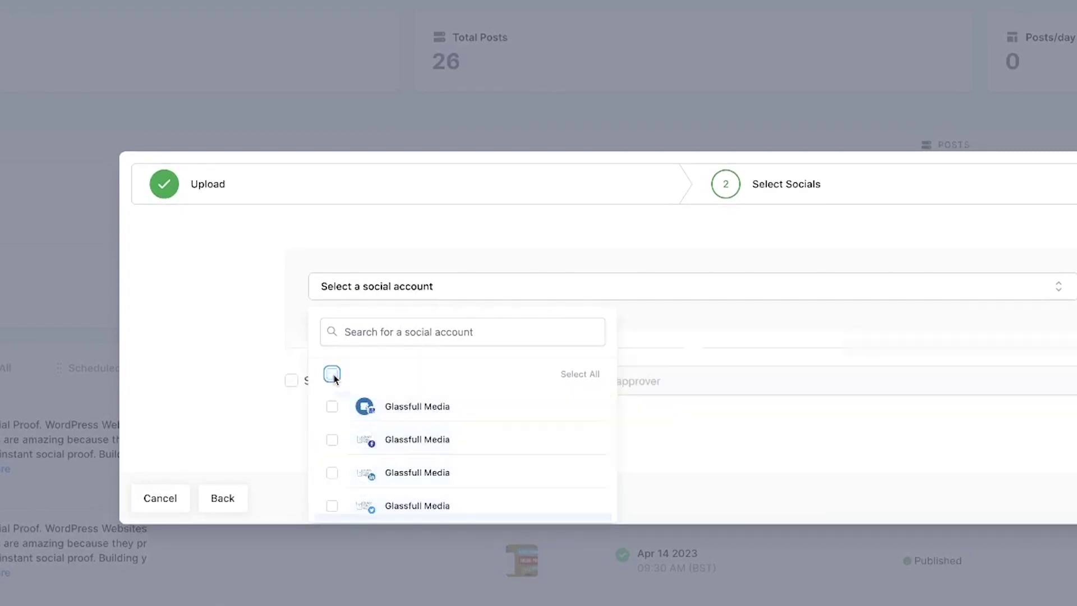
pyautogui.click(332, 407)
pyautogui.click(333, 439)
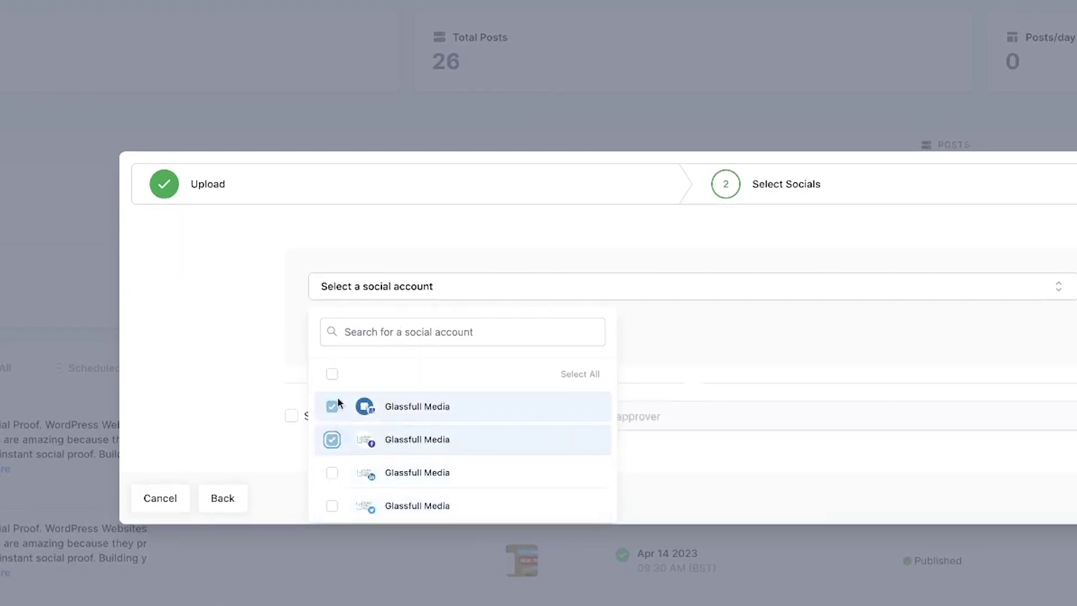
pyautogui.click(292, 422)
pyautogui.click(704, 423)
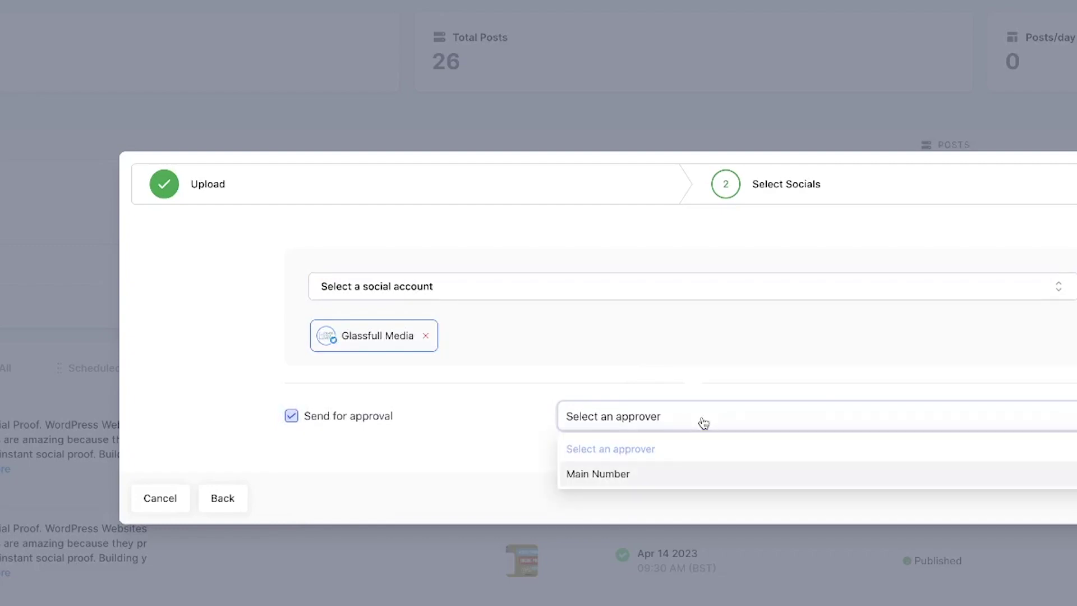
pyautogui.click(308, 420)
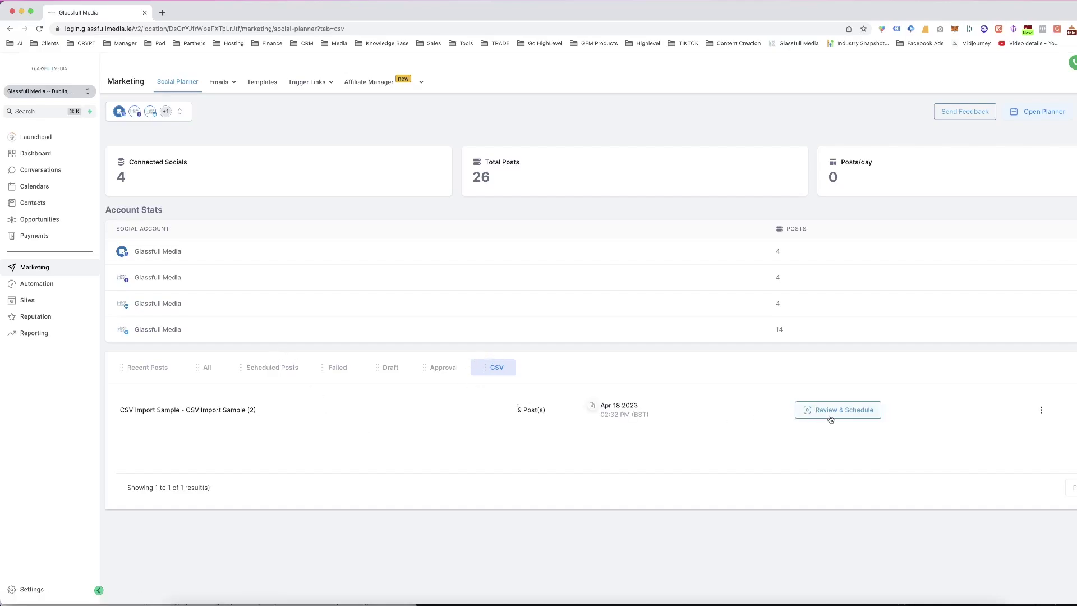
# - Open Review & Schedule for the CSV import and expand the St. Patrick's Day post
pyautogui.click(851, 411)
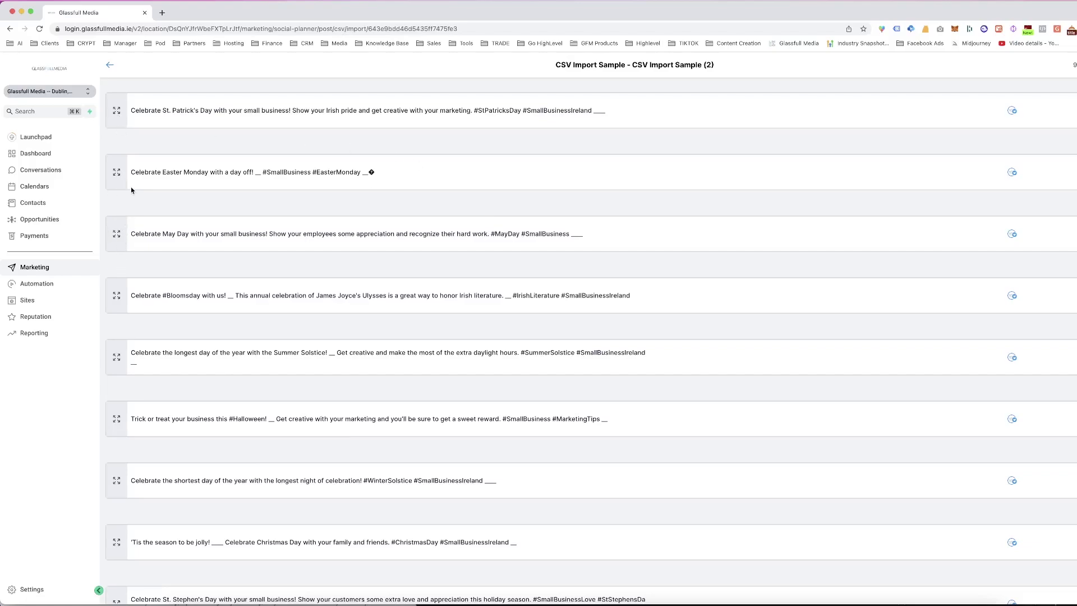
pyautogui.click(117, 115)
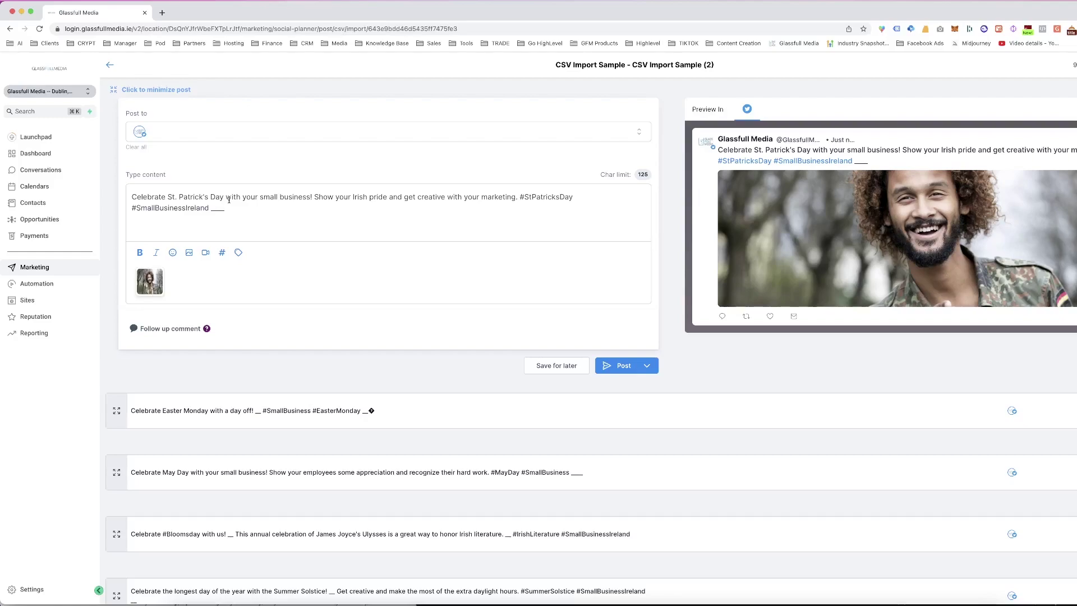
# - Remove the stray trailing characters and post to all four Glassfull Media accounts
pyautogui.press('BackSpace')
pyautogui.press('BackSpace')
pyautogui.press('BackSpace')
pyautogui.press('BackSpace')
pyautogui.press('BackSpace')
pyautogui.click(218, 137)
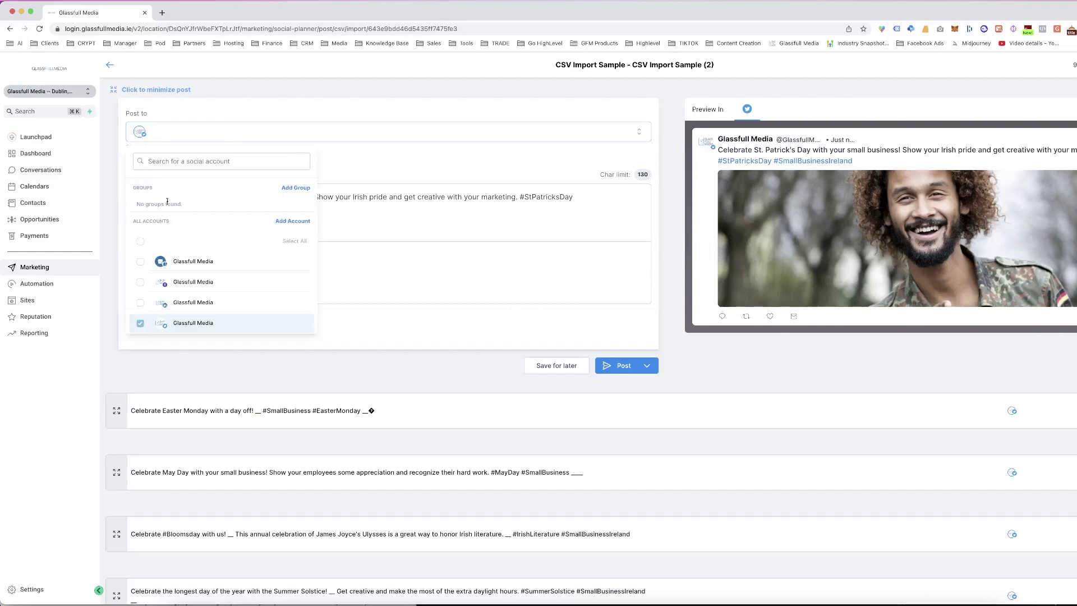
pyautogui.click(140, 241)
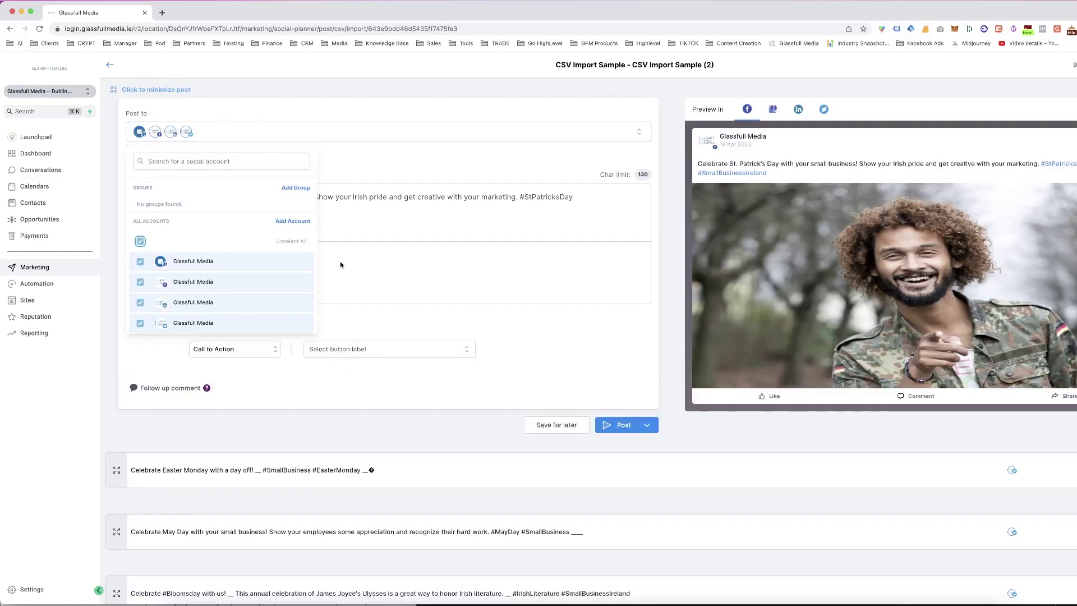
pyautogui.click(320, 349)
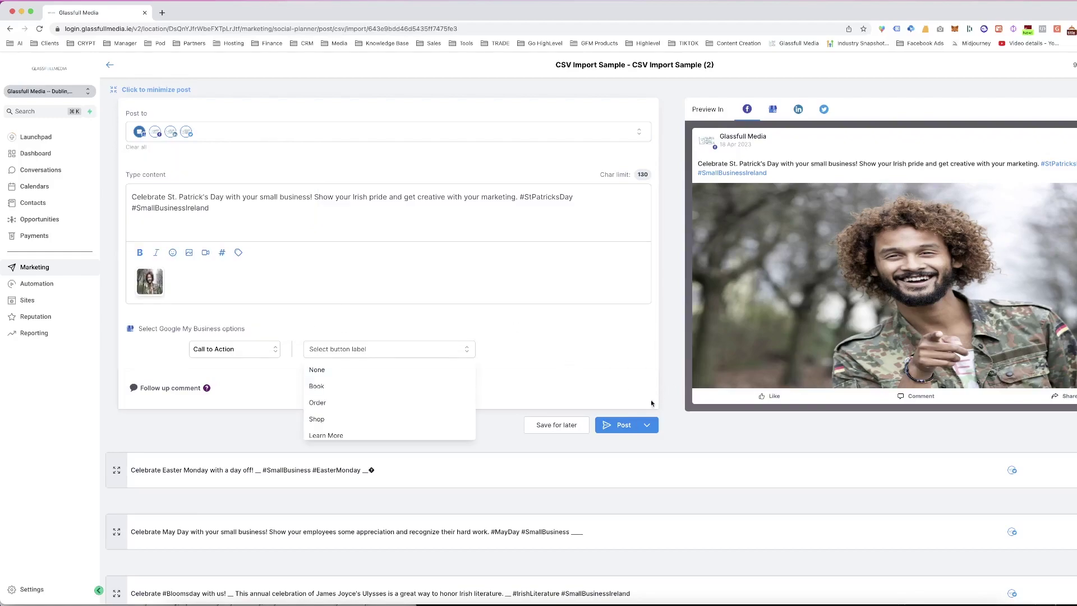
pyautogui.scroll(-1, 151, 261)
# - Replace the post's image with the Glassfull Media graphic from the media library
pyautogui.click(166, 258)
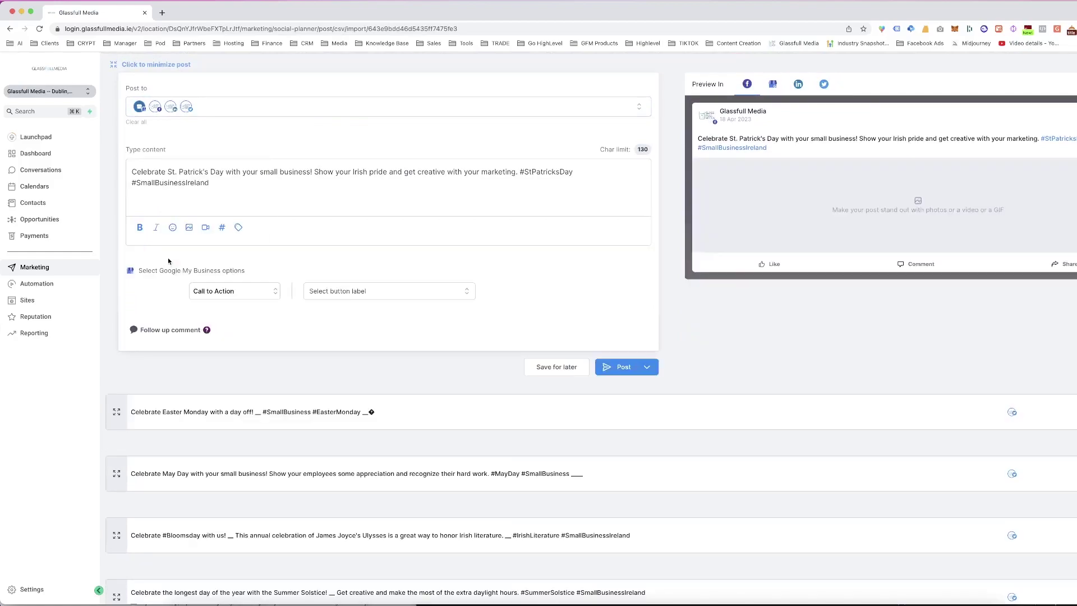
pyautogui.click(189, 229)
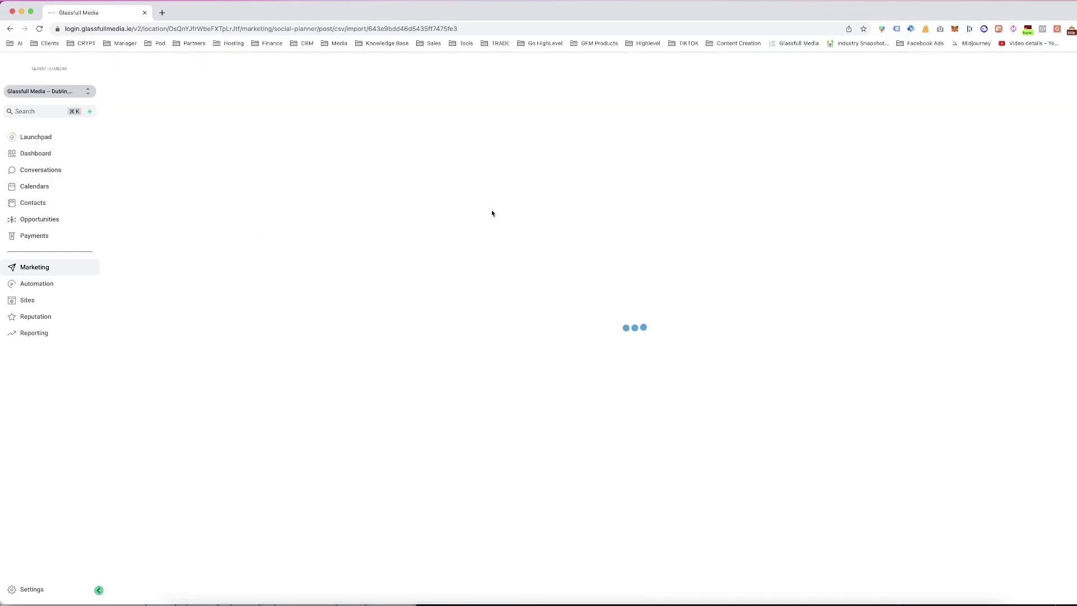
pyautogui.click(1010, 193)
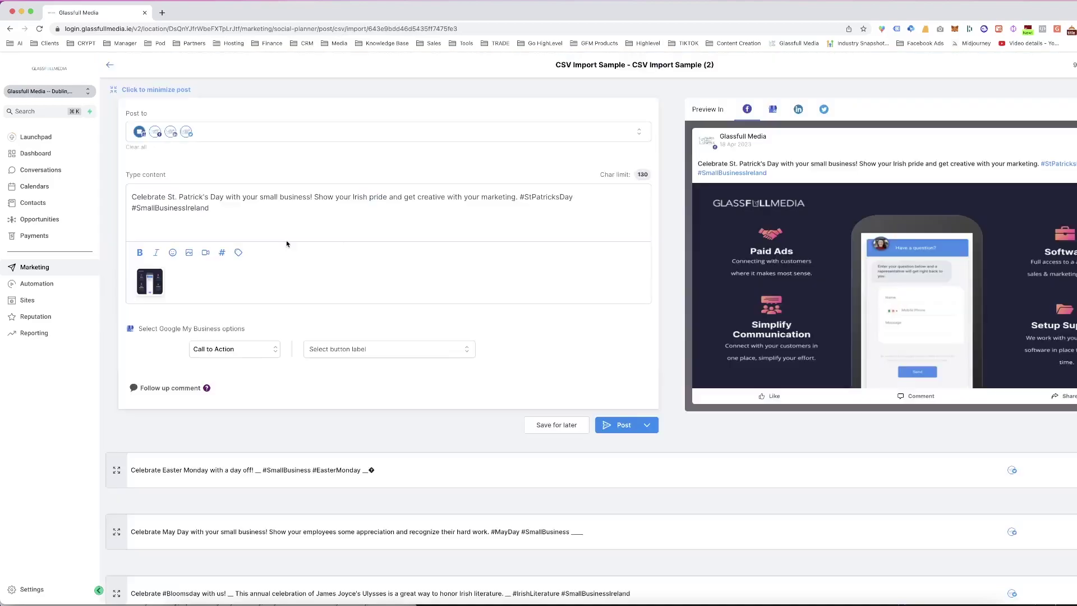
pyautogui.scroll(-2, 281, 269)
# - Set the Call to Action button label to Learn More and return to the planner
pyautogui.click(271, 307)
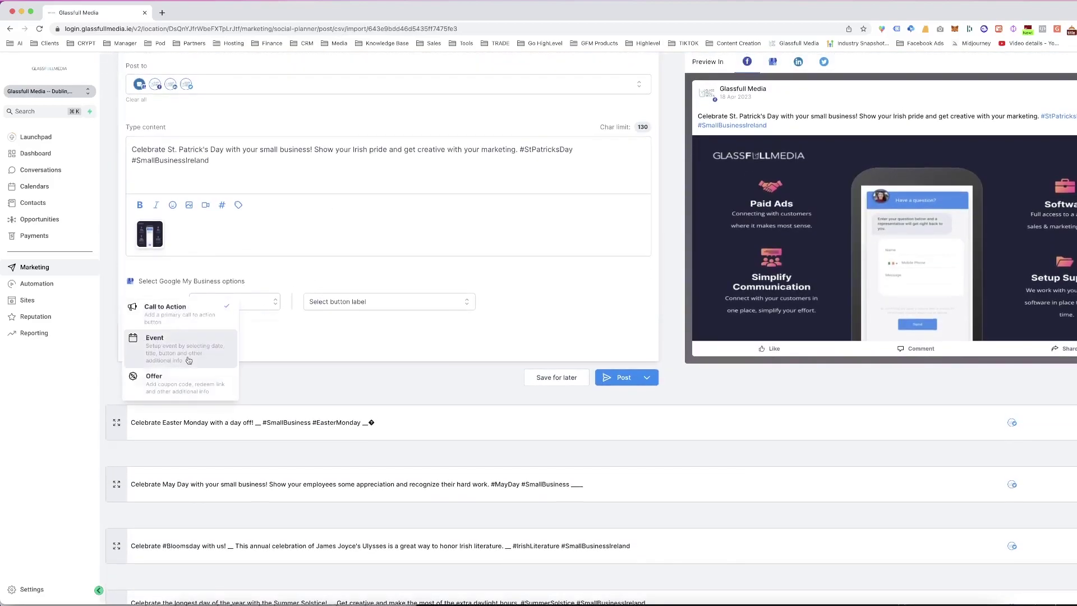
pyautogui.click(361, 302)
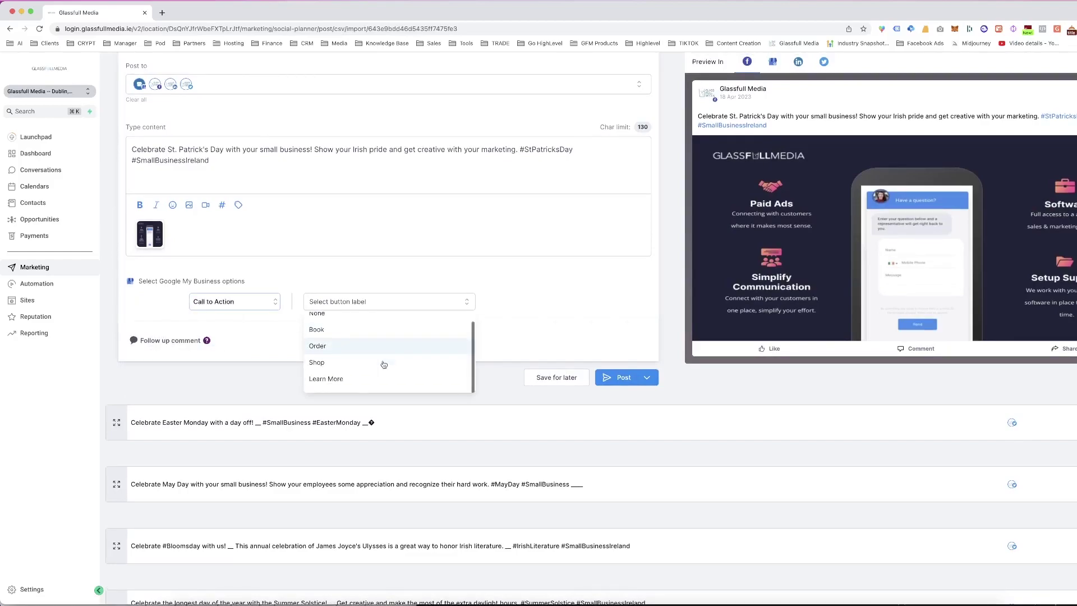
pyautogui.click(373, 379)
pyautogui.click(383, 318)
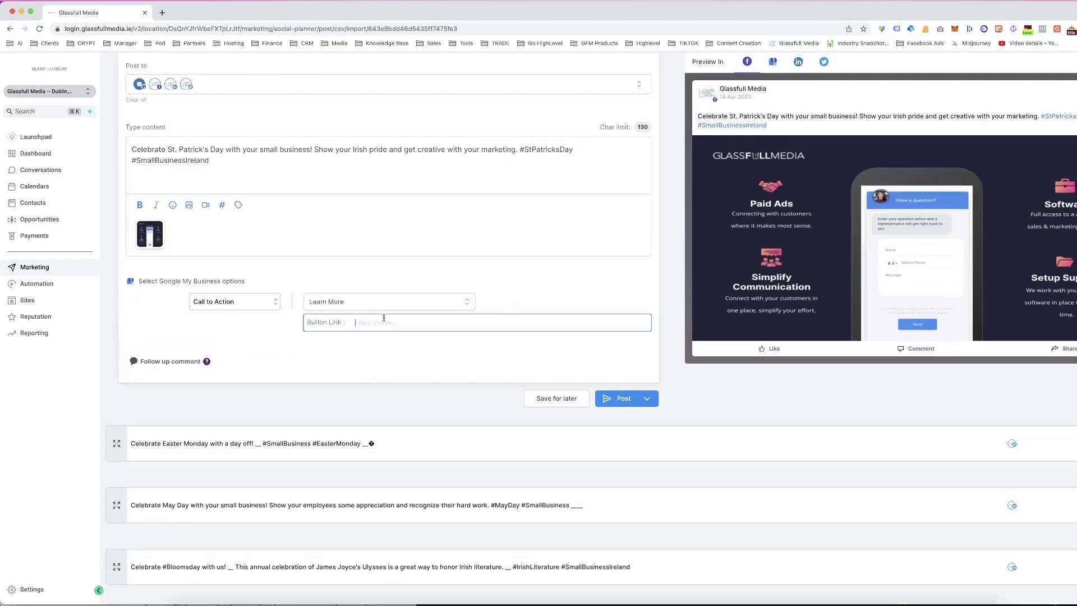
pyautogui.click(540, 275)
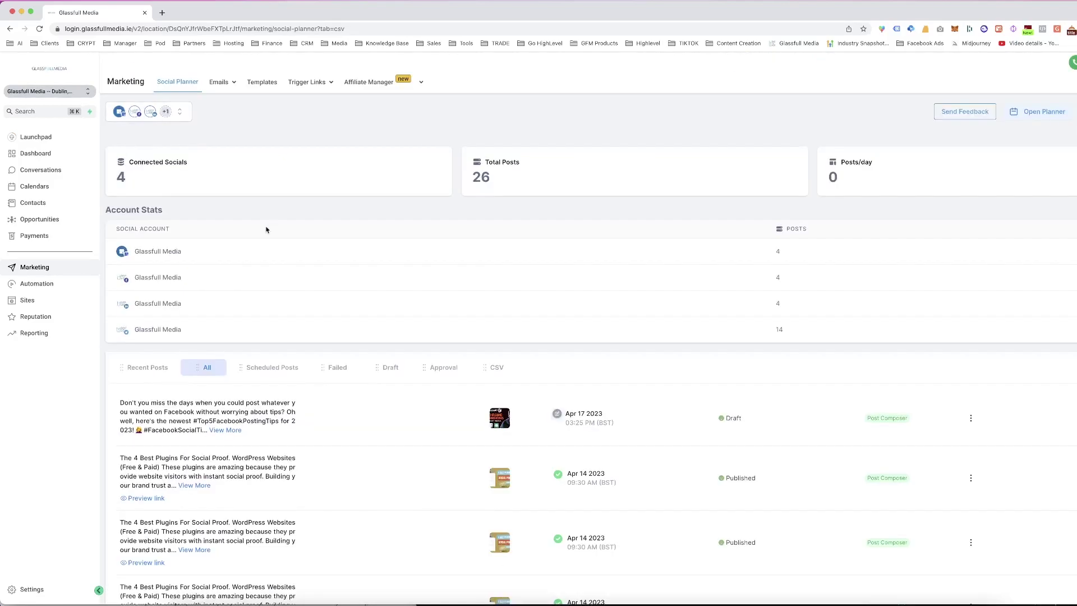